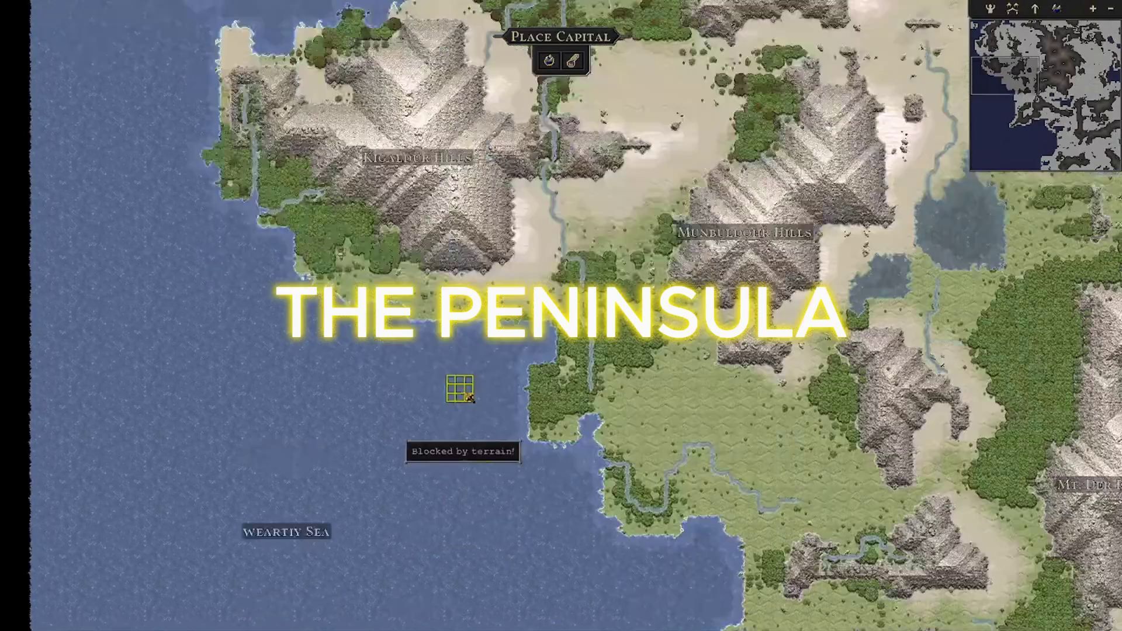
# - Paint a river along the northern shore of the small peninsula beside the Pleufan Ocean and add a mountain tile just south of it
pyautogui.moveTo(611, 405); pyautogui.dragTo(432, 12)
pyautogui.moveTo(681, 400); pyautogui.dragTo(239, 12)
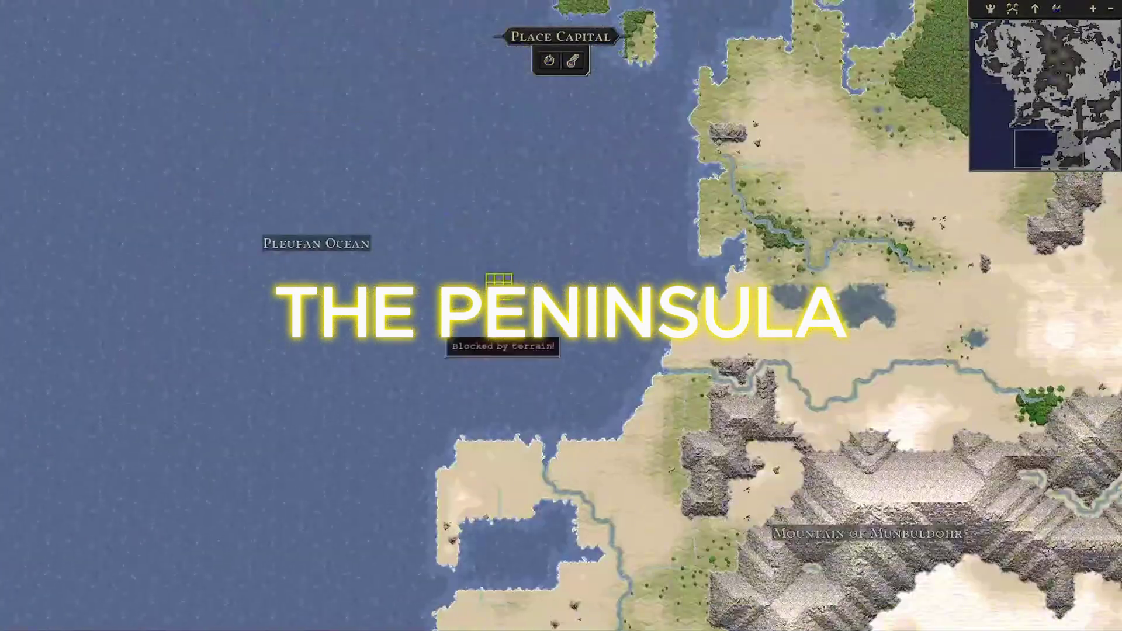
pyautogui.moveTo(504, 288); pyautogui.dragTo(522, 104)
pyautogui.moveTo(623, 135); pyautogui.dragTo(546, 340)
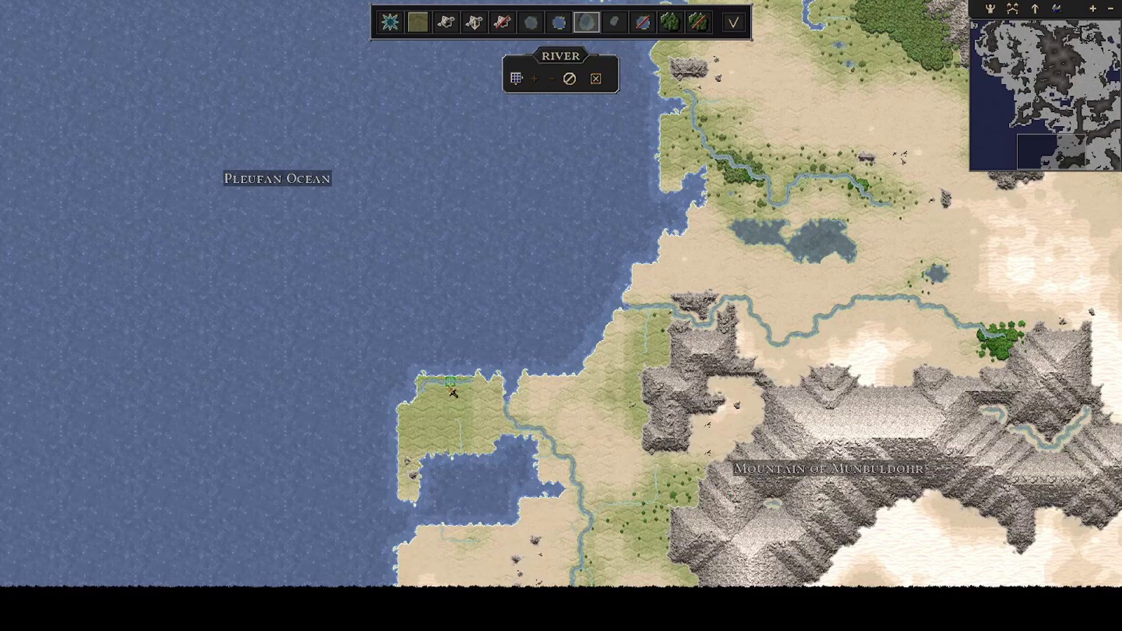
pyautogui.scroll(3, 453, 393)
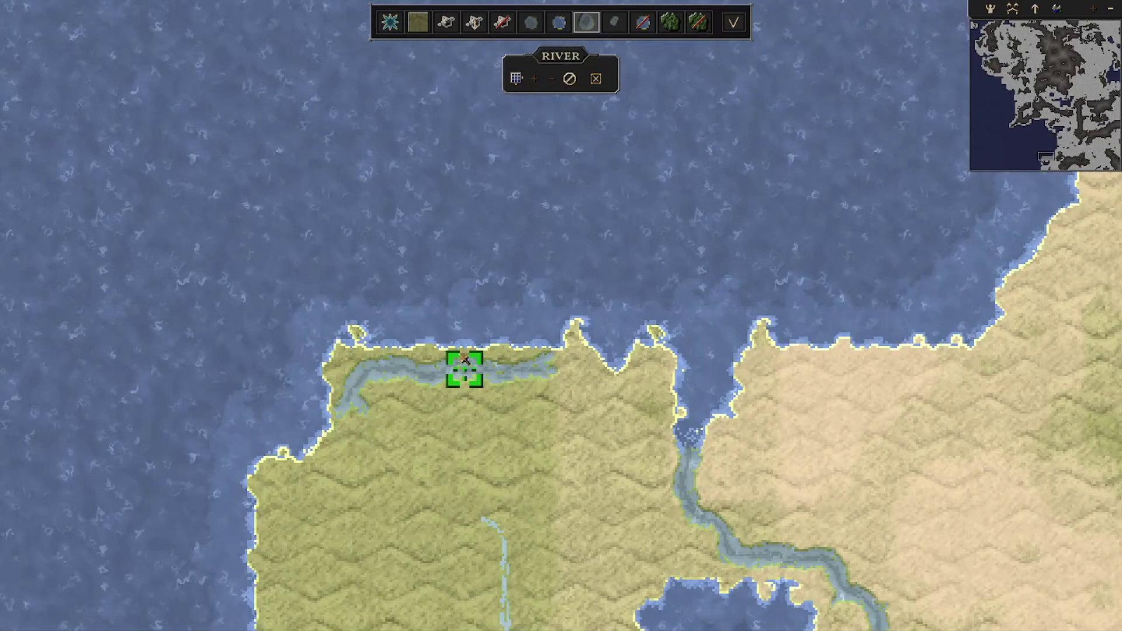
pyautogui.click(446, 22)
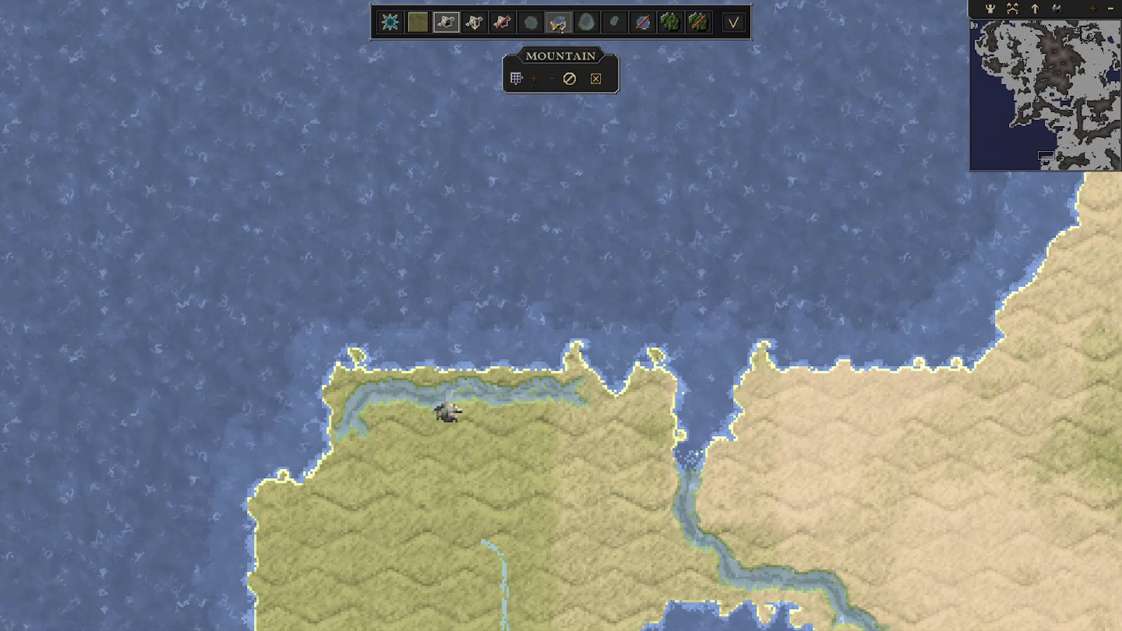
pyautogui.click(534, 24)
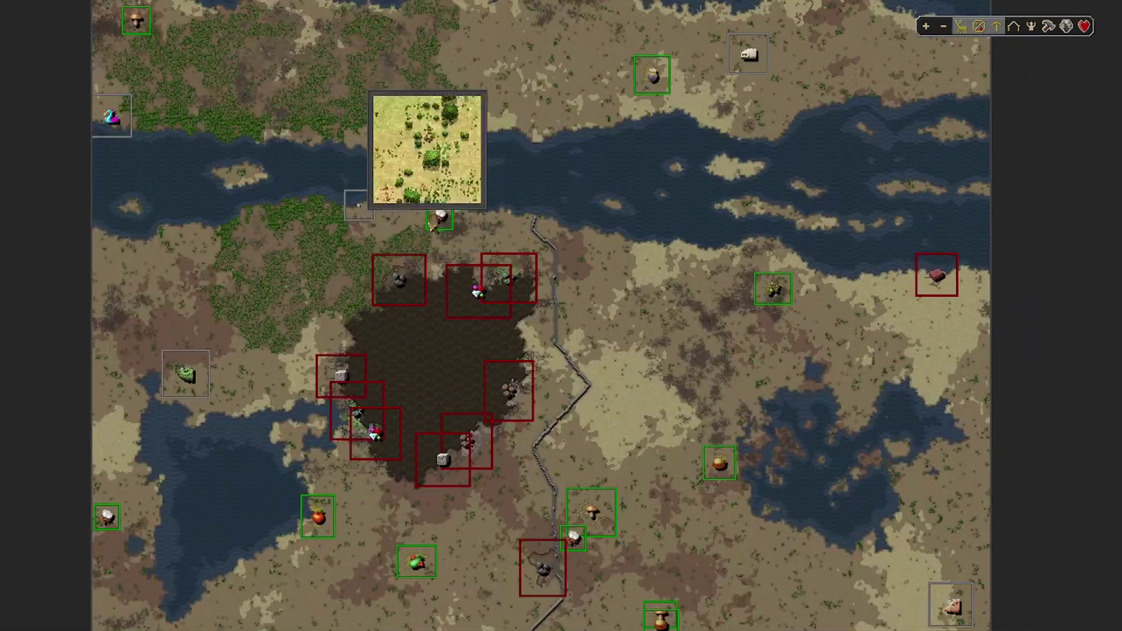
# - Examine the peninsula settlement map's resource deposits, coastline and offshore islands for possible 9x12 landing party sites
pyautogui.moveTo(401, 250); pyautogui.dragTo(310, 251)
pyautogui.moveTo(341, 373); pyautogui.dragTo(468, 576)
pyautogui.moveTo(445, 351); pyautogui.dragTo(444, 403)
pyautogui.click(558, 293)
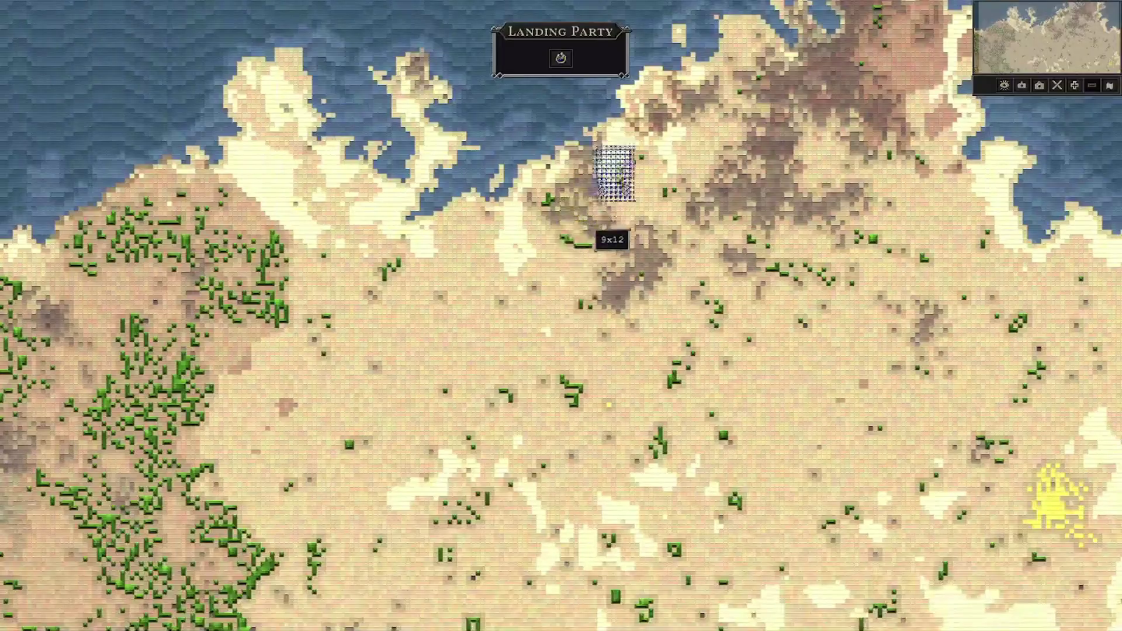
pyautogui.rightClick(620, 155)
pyautogui.rightClick(656, 79)
pyautogui.moveTo(658, 94); pyautogui.dragTo(661, 122)
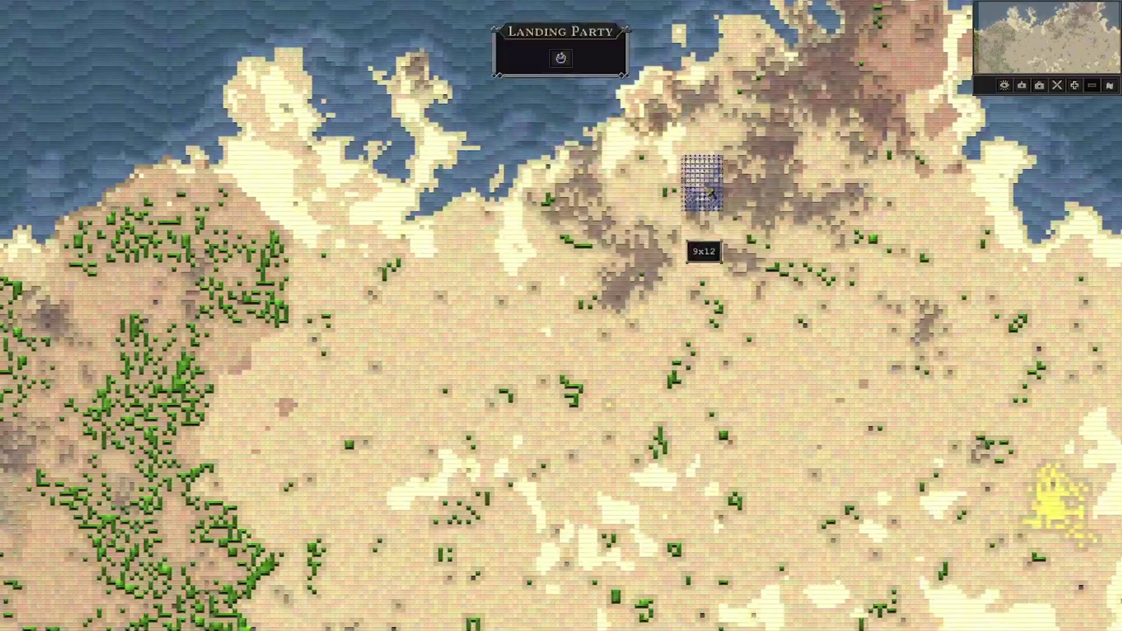
pyautogui.rightClick(704, 230)
pyautogui.moveTo(718, 364); pyautogui.dragTo(544, 267)
pyautogui.scroll(2, 788, 382)
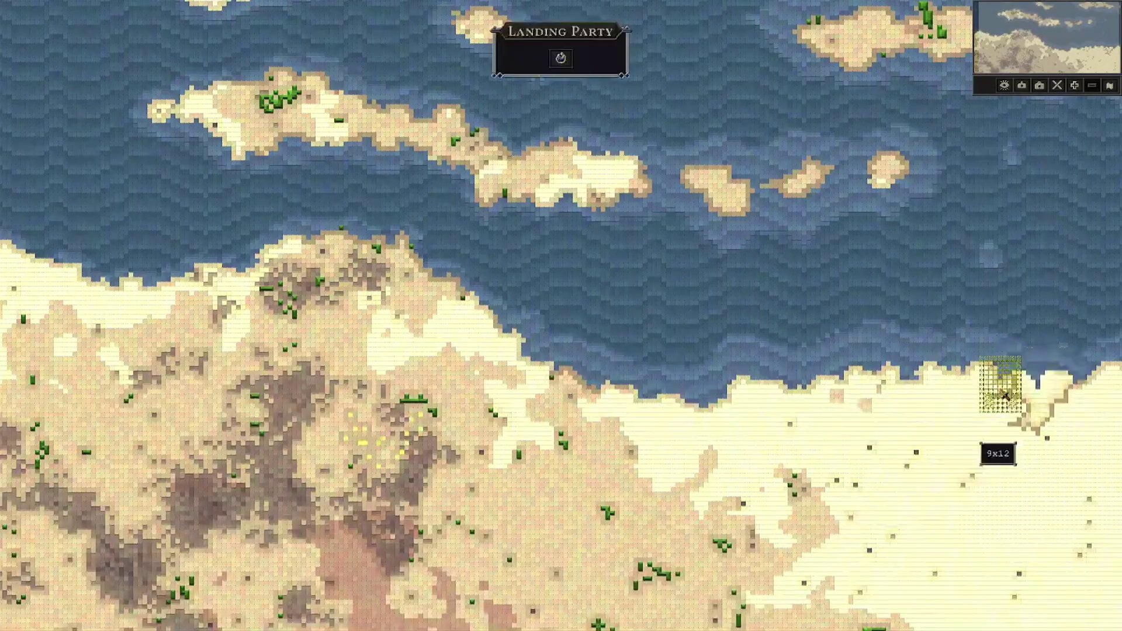
pyautogui.scroll(-2, 997, 388)
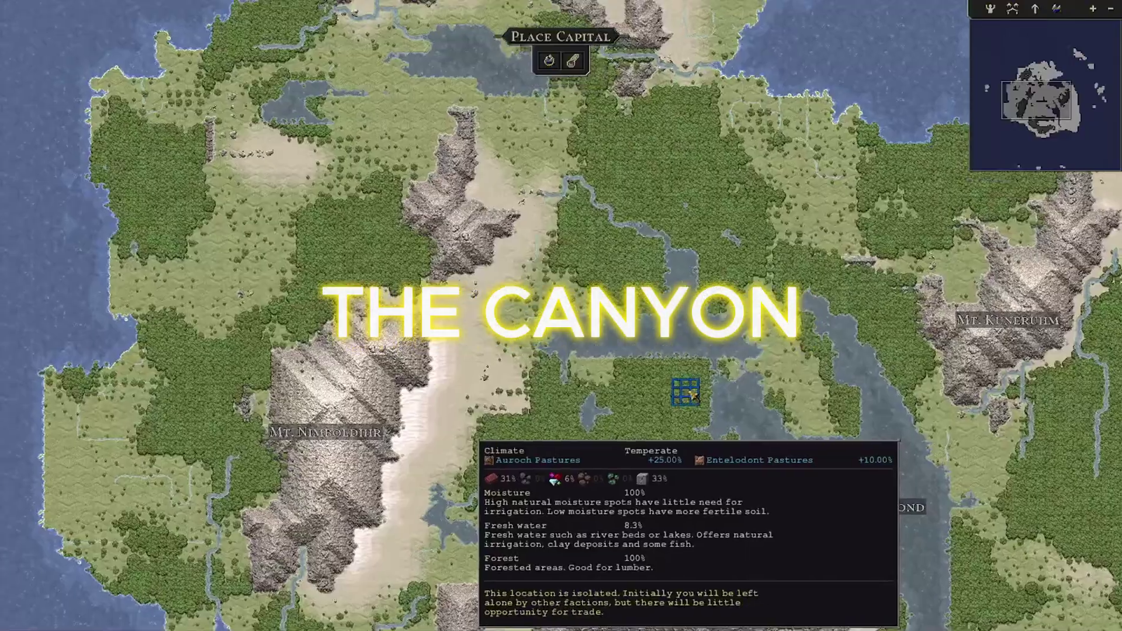
# - Paint a short river in the open grassland between the two forests, northwest of Mt. Nimpoldhir
pyautogui.press('w')
pyautogui.press('a')
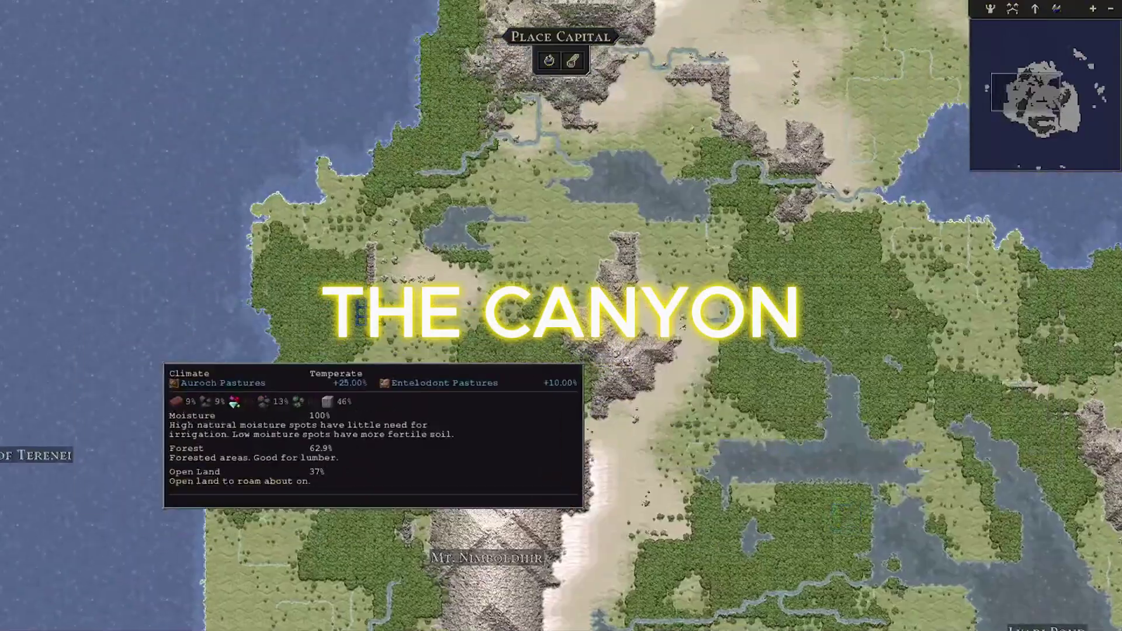
pyautogui.scroll(1, 378, 329)
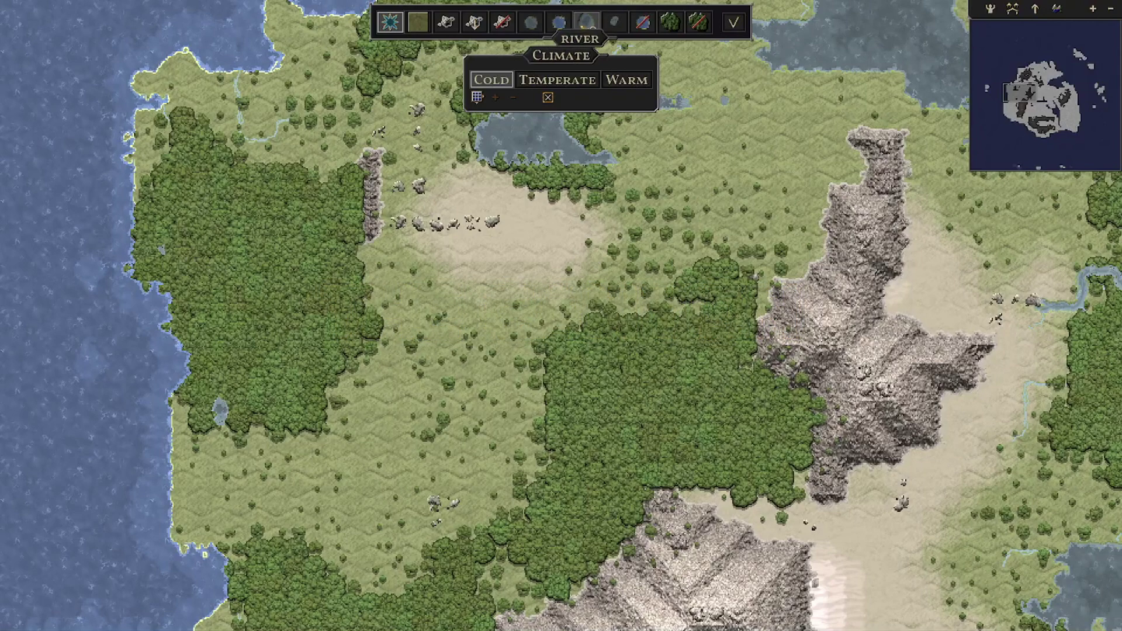
pyautogui.click(586, 22)
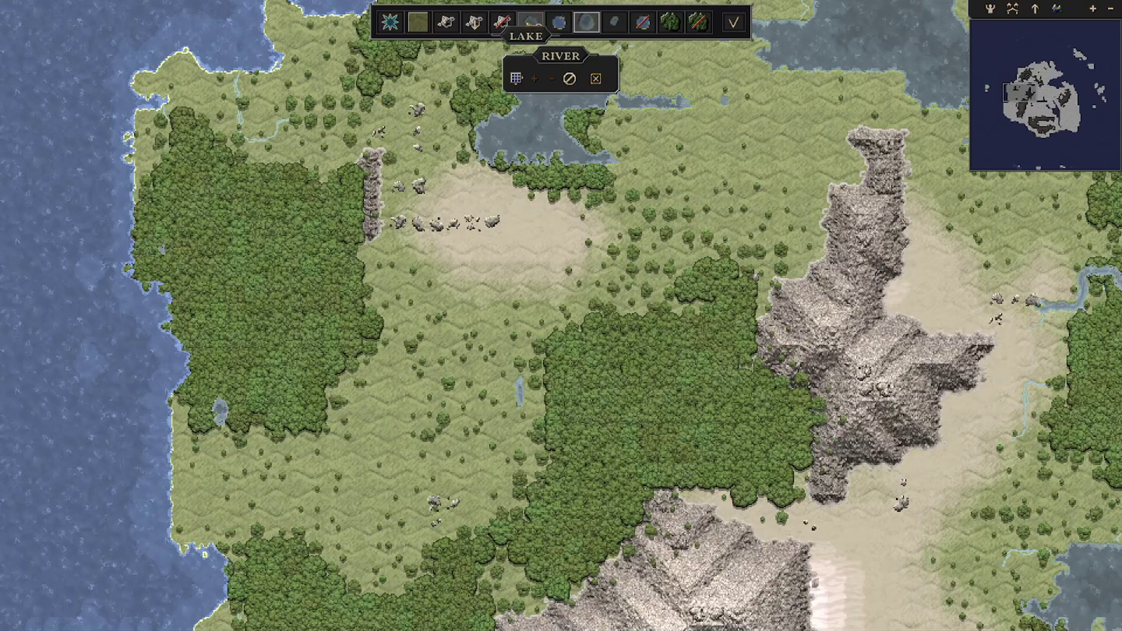
# - Lay delta lake tiles over the short river's northern end and westward, and continue from them with river tiles
pyautogui.click(531, 22)
pyautogui.scroll(2, 520, 374)
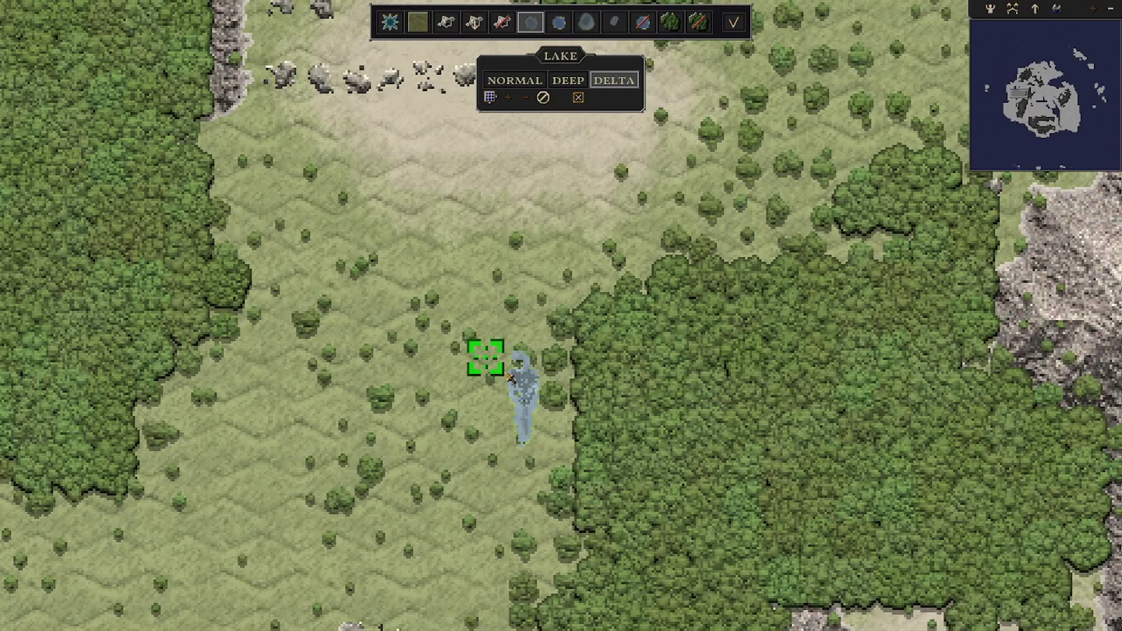
pyautogui.click(586, 22)
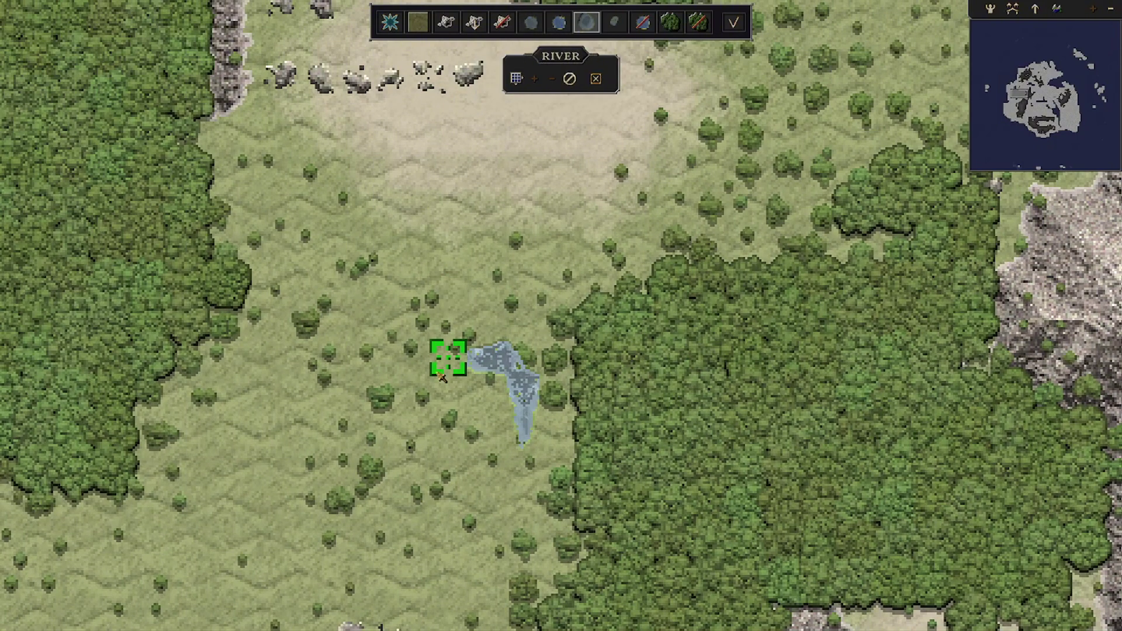
pyautogui.moveTo(438, 479)
pyautogui.mouseDown()
pyautogui.moveTo(430, 468)
pyautogui.moveTo(523, 468)
pyautogui.mouseUp()
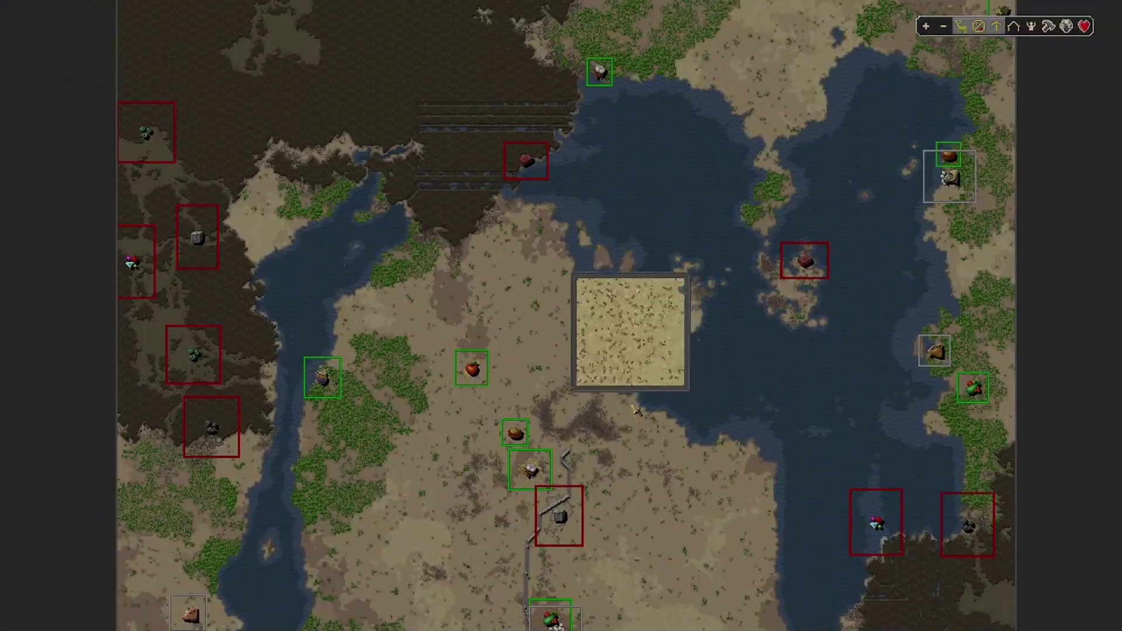
# - Examine the canyon settlement map's two river arms, central land and resource deposits
pyautogui.moveTo(758, 415); pyautogui.dragTo(558, 146)
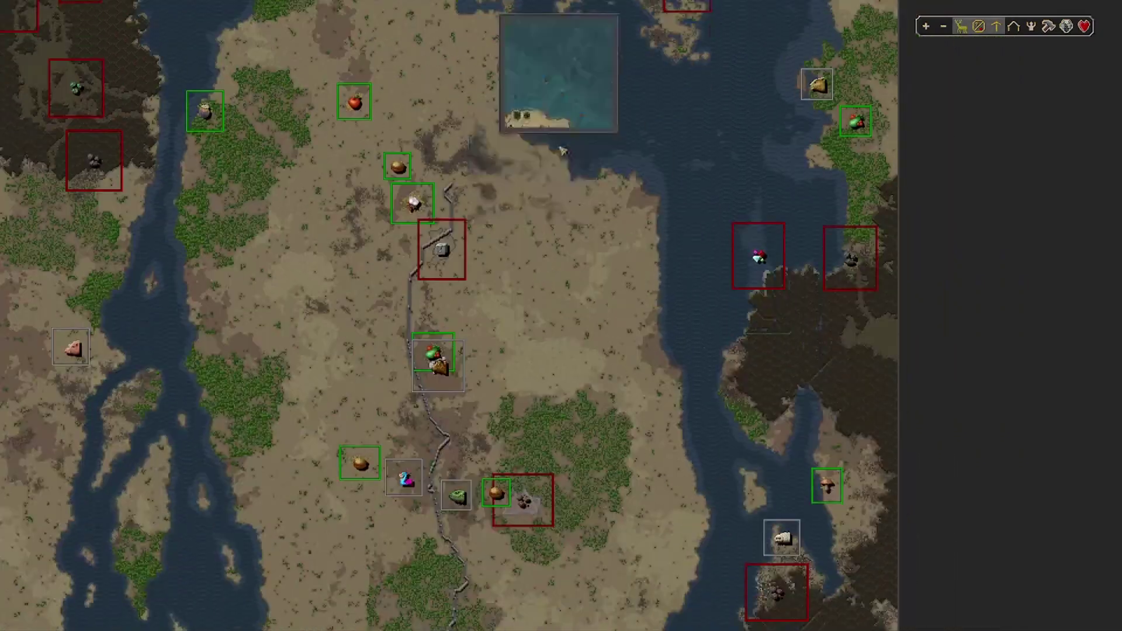
pyautogui.moveTo(506, 34); pyautogui.dragTo(874, 248)
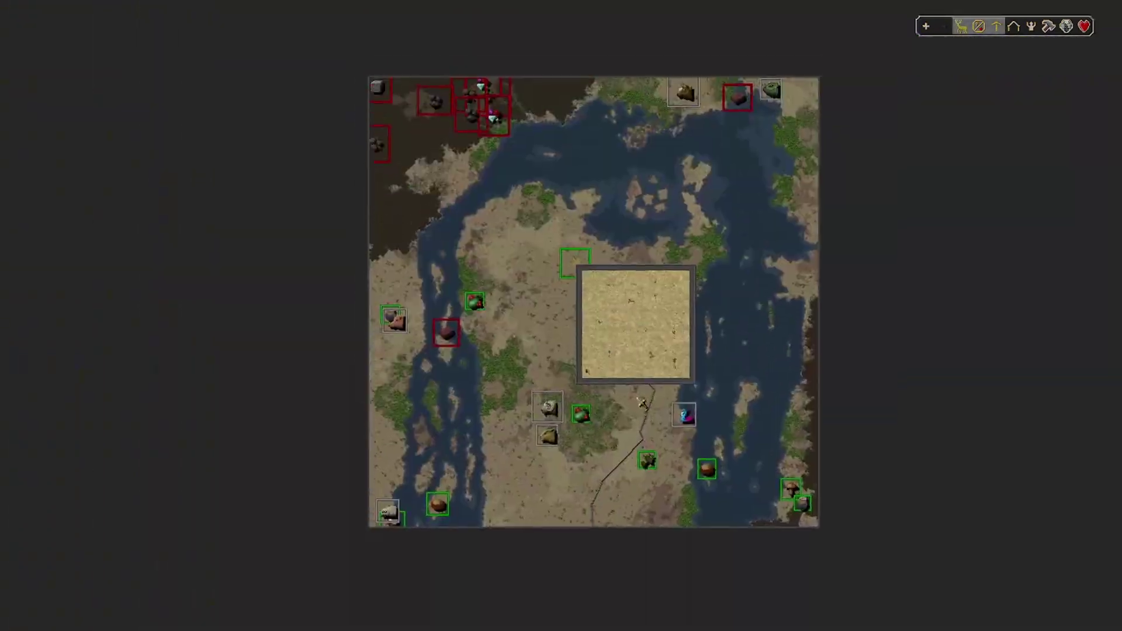
pyautogui.moveTo(636, 398); pyautogui.dragTo(630, 428)
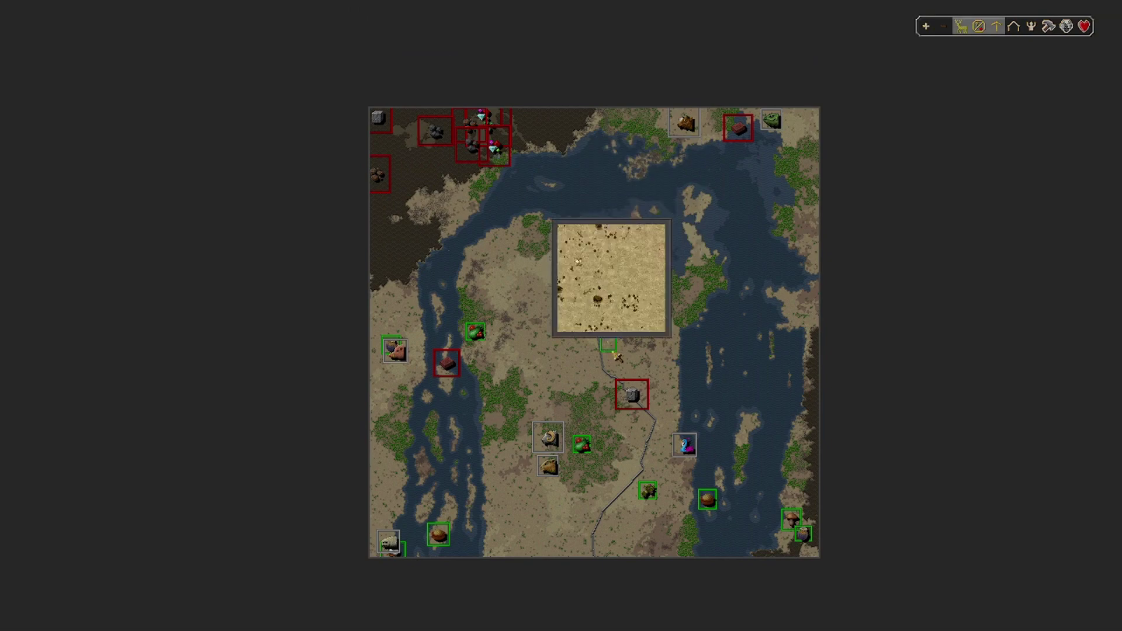
pyautogui.click(790, 455)
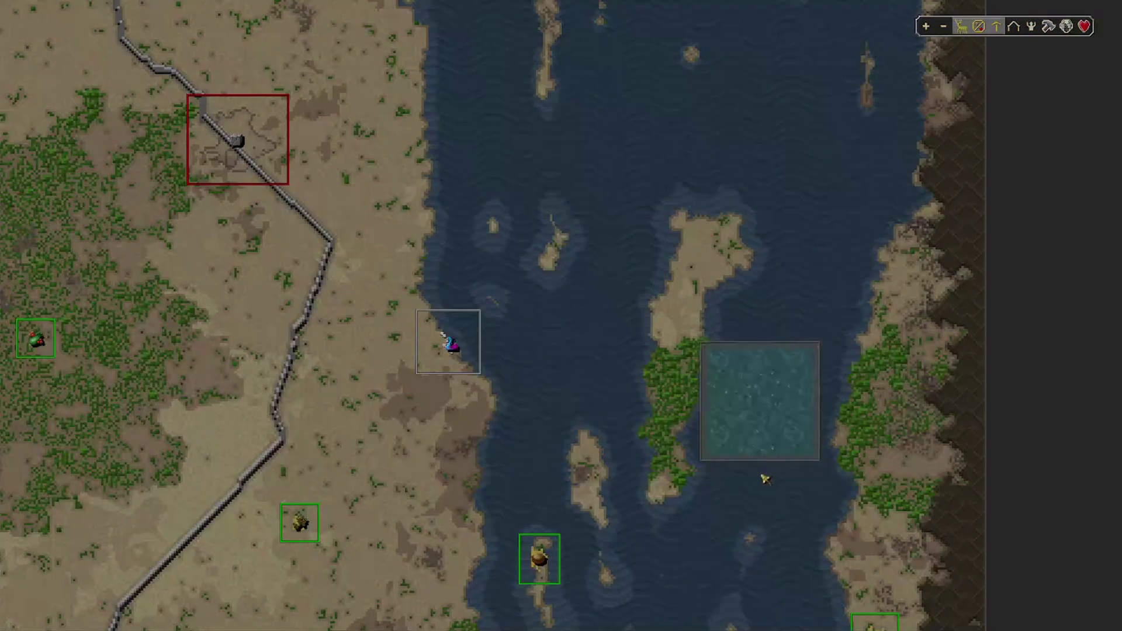
pyautogui.scroll(-2, 744, 515)
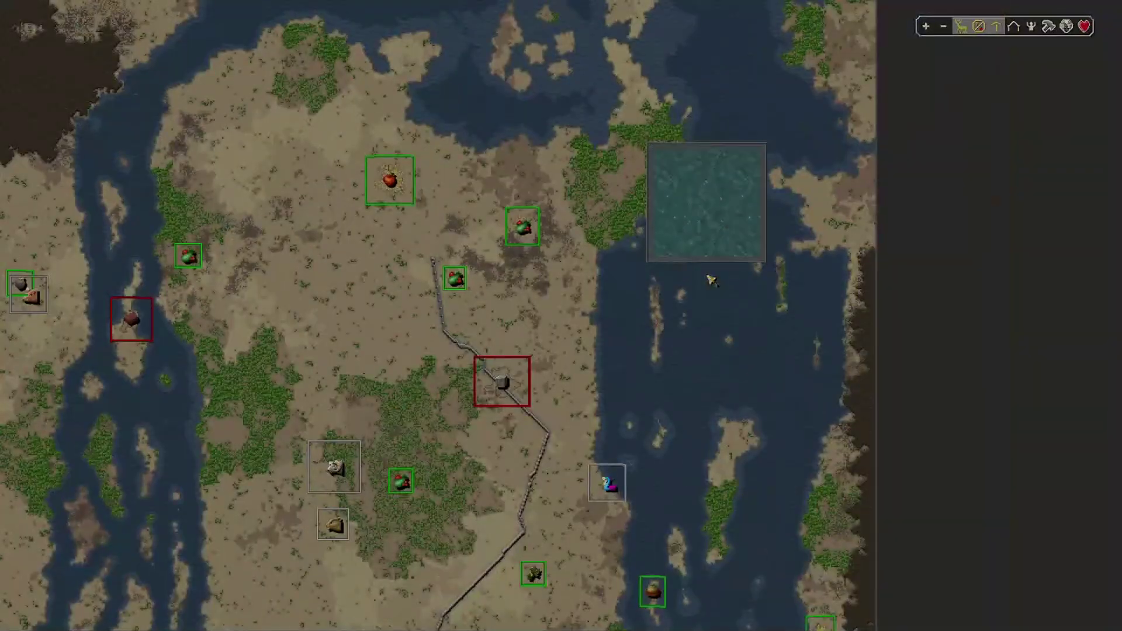
pyautogui.moveTo(710, 321); pyautogui.dragTo(788, 514)
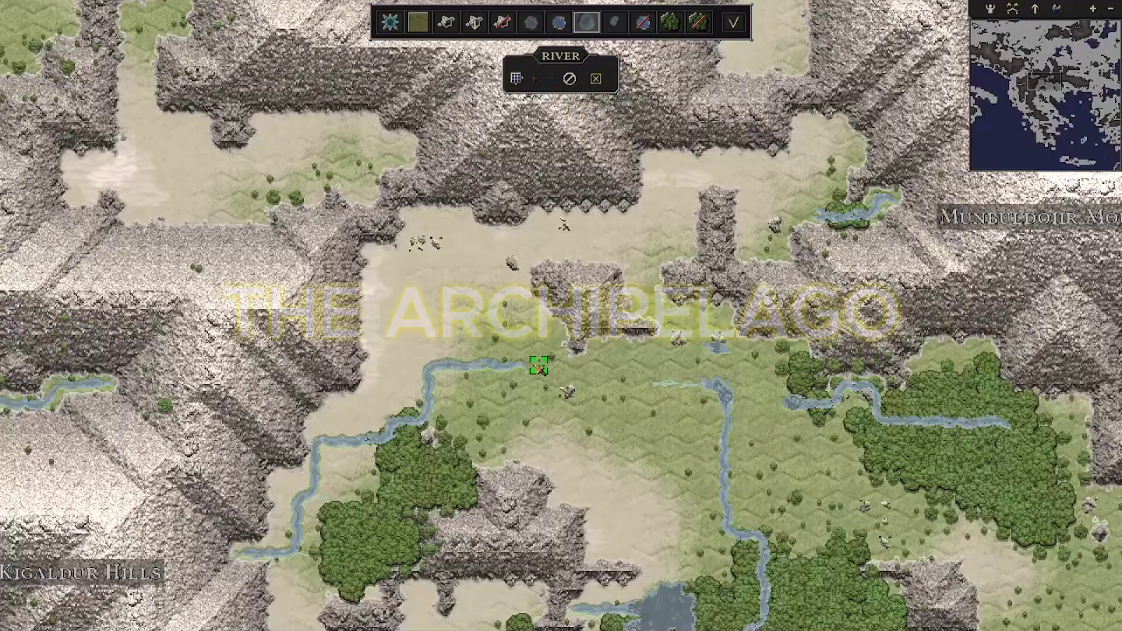
# - Widen the river's eastern end into a double row, with a lake north of it and a strip of mountain tiles between them
pyautogui.moveTo(576, 384); pyautogui.dragTo(446, 366)
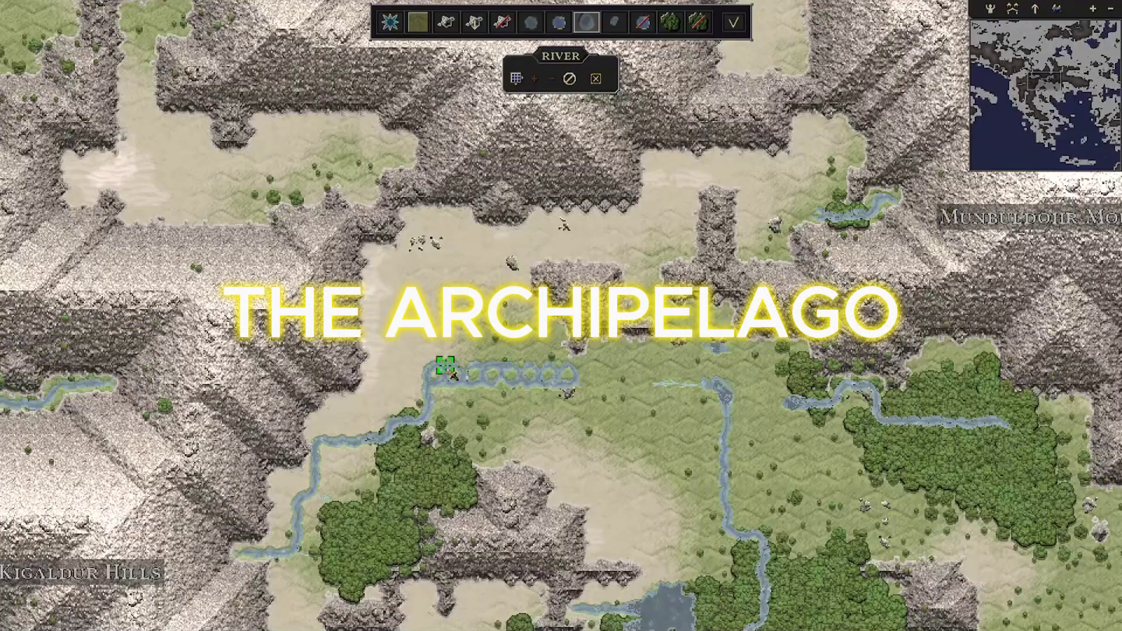
pyautogui.scroll(2, 483, 353)
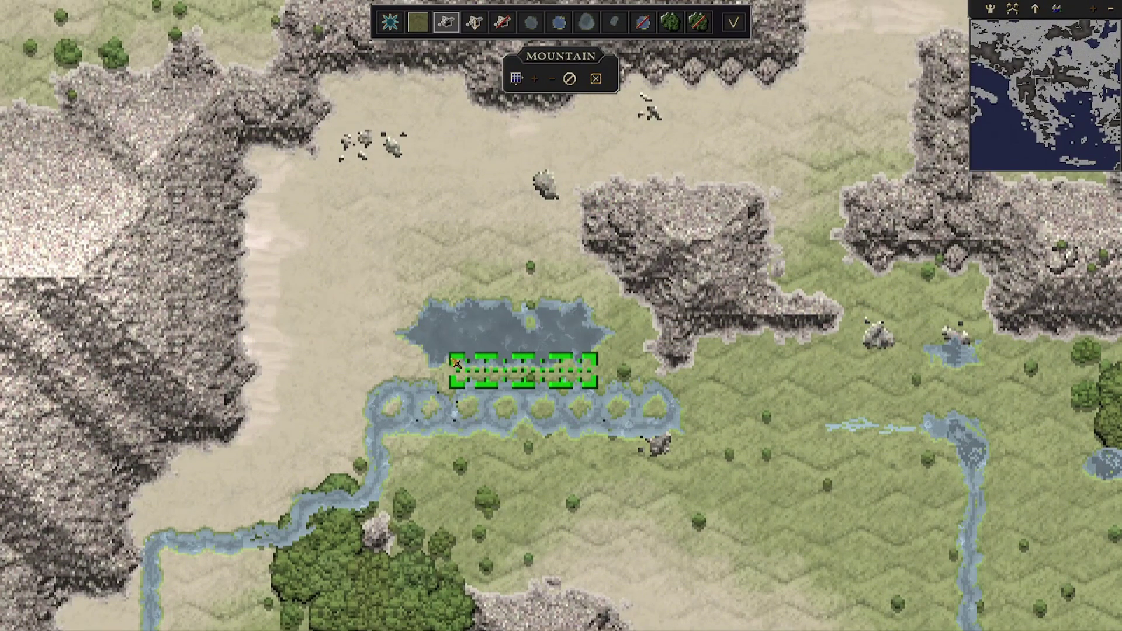
pyautogui.moveTo(456, 363); pyautogui.dragTo(456, 363)
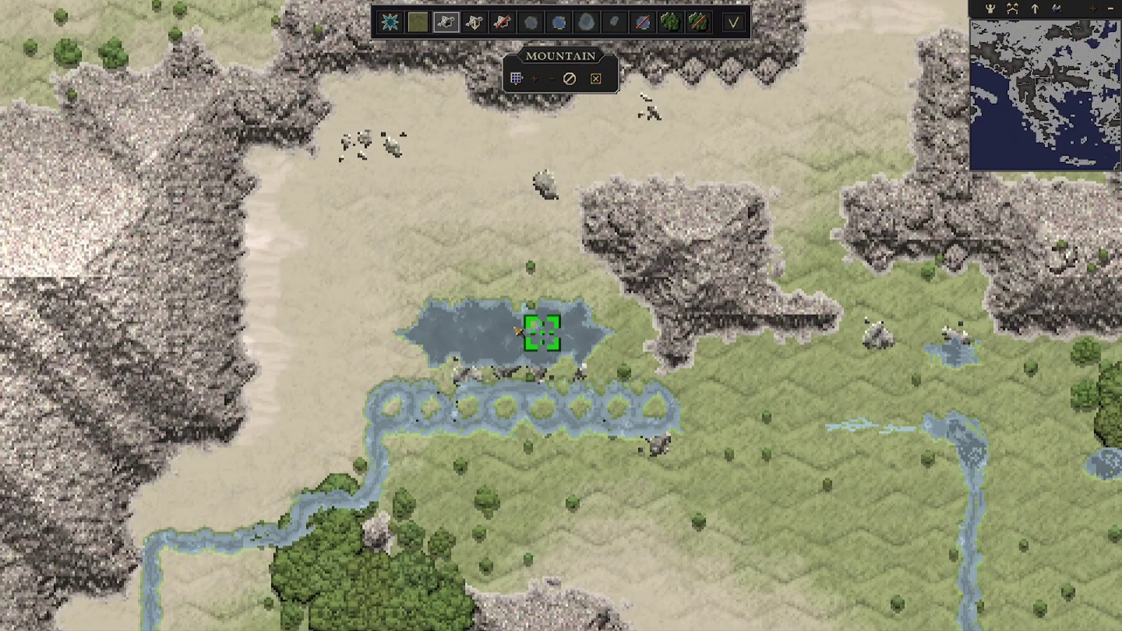
# - Finish the terrain editing and place the capital over the middle of the double river row
pyautogui.click(729, 24)
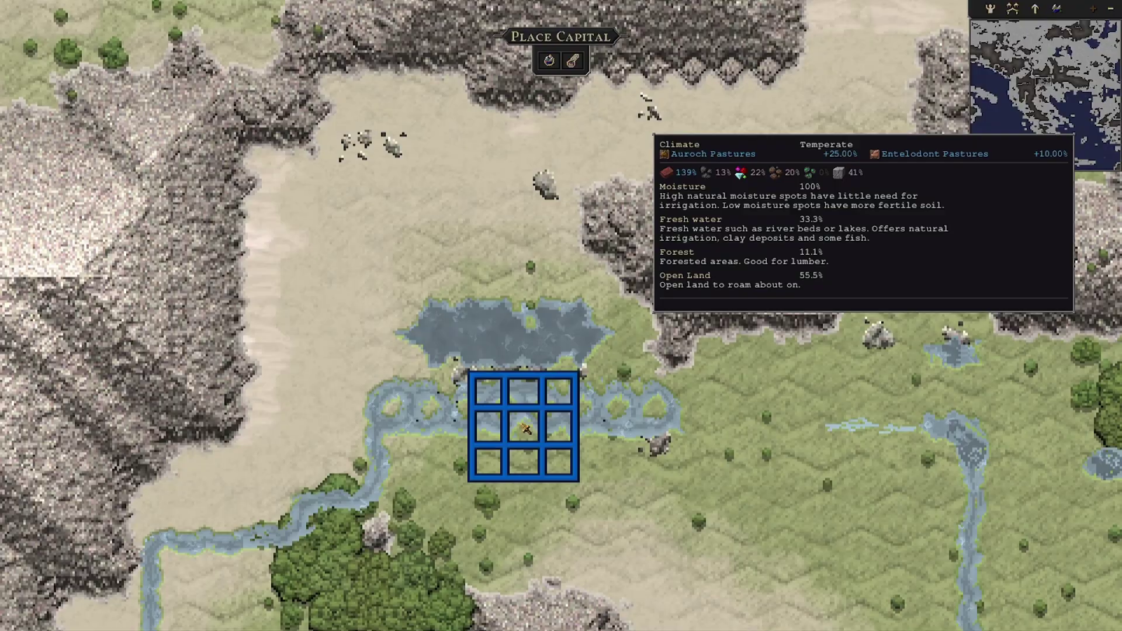
pyautogui.click(525, 428)
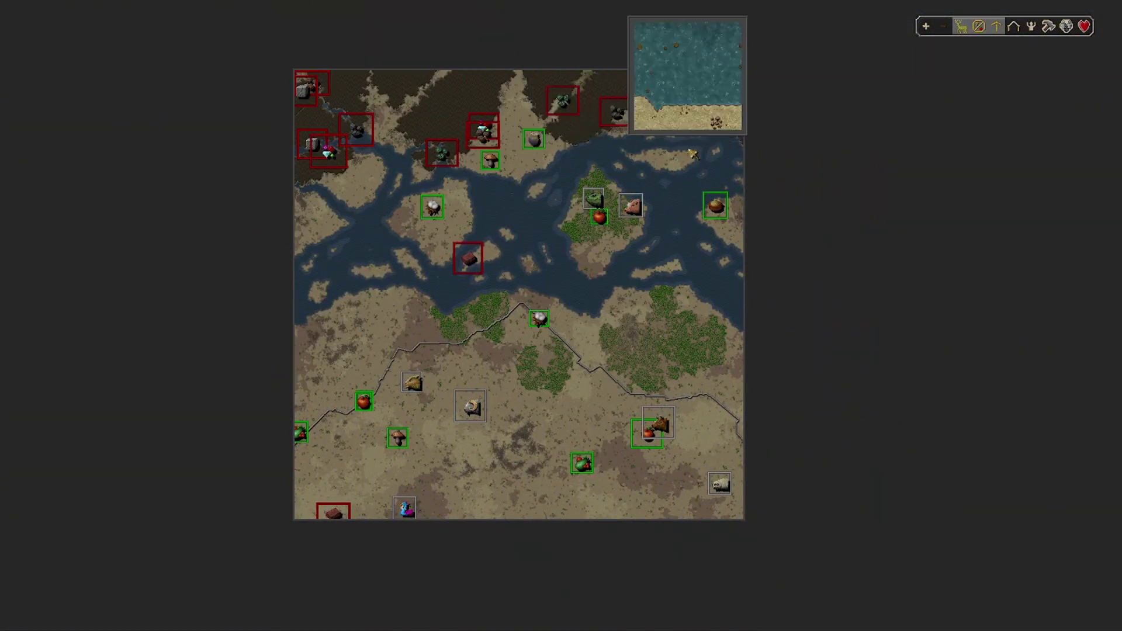
# - Examine the archipelago settlement map's islands, water channels and resource deposits
pyautogui.scroll(2, 380, 390)
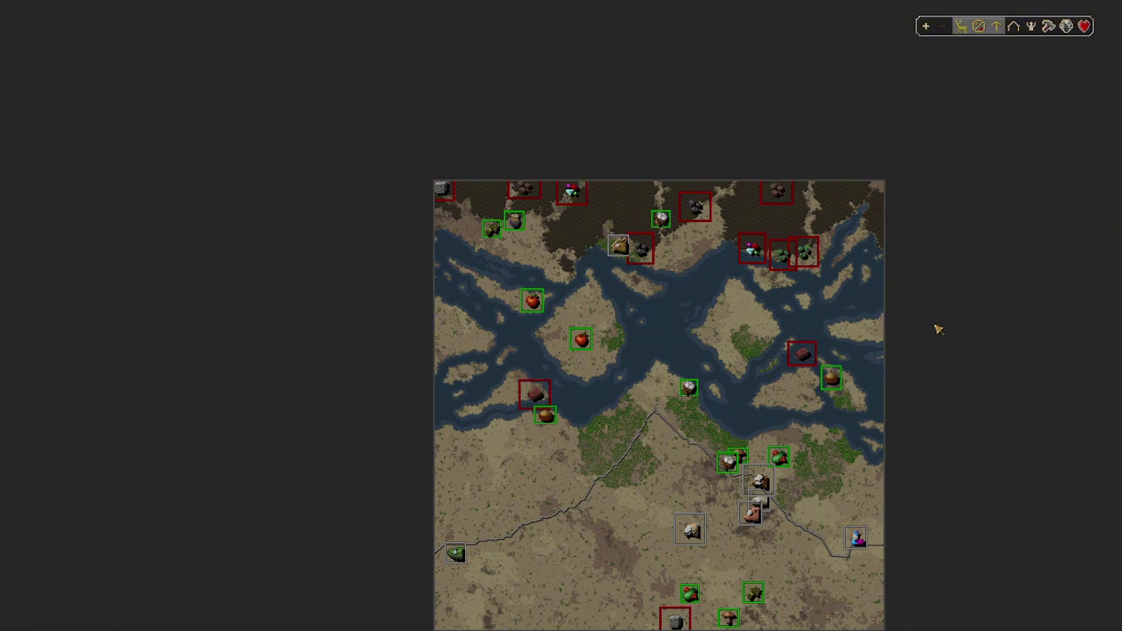
pyautogui.scroll(2, 864, 245)
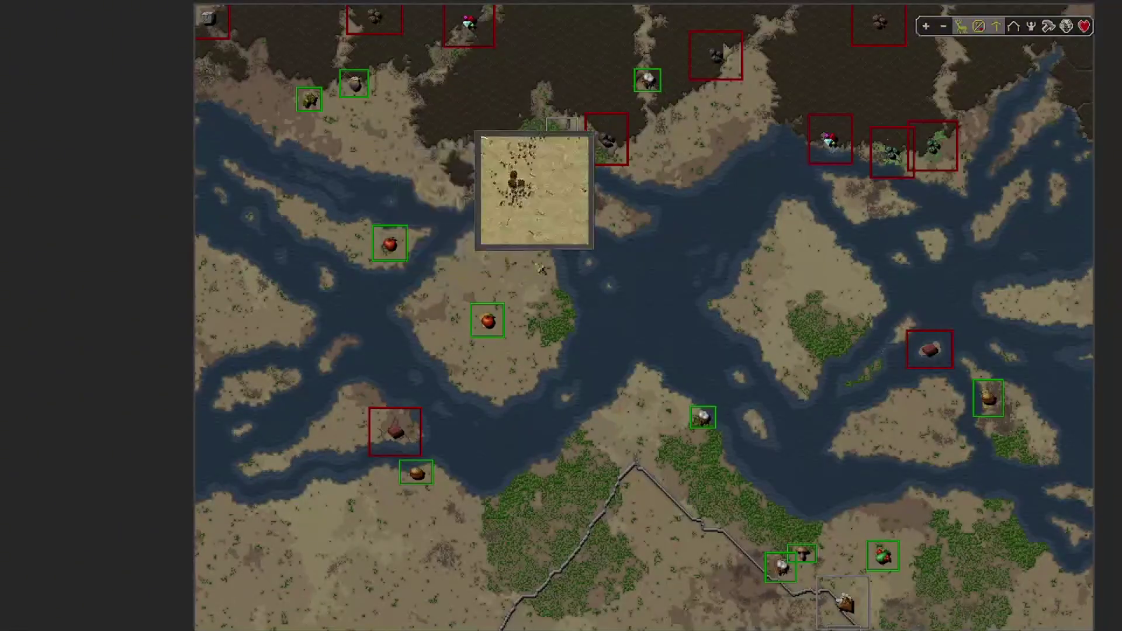
pyautogui.moveTo(655, 301); pyautogui.dragTo(474, 257)
pyautogui.moveTo(562, 173); pyautogui.dragTo(513, 197)
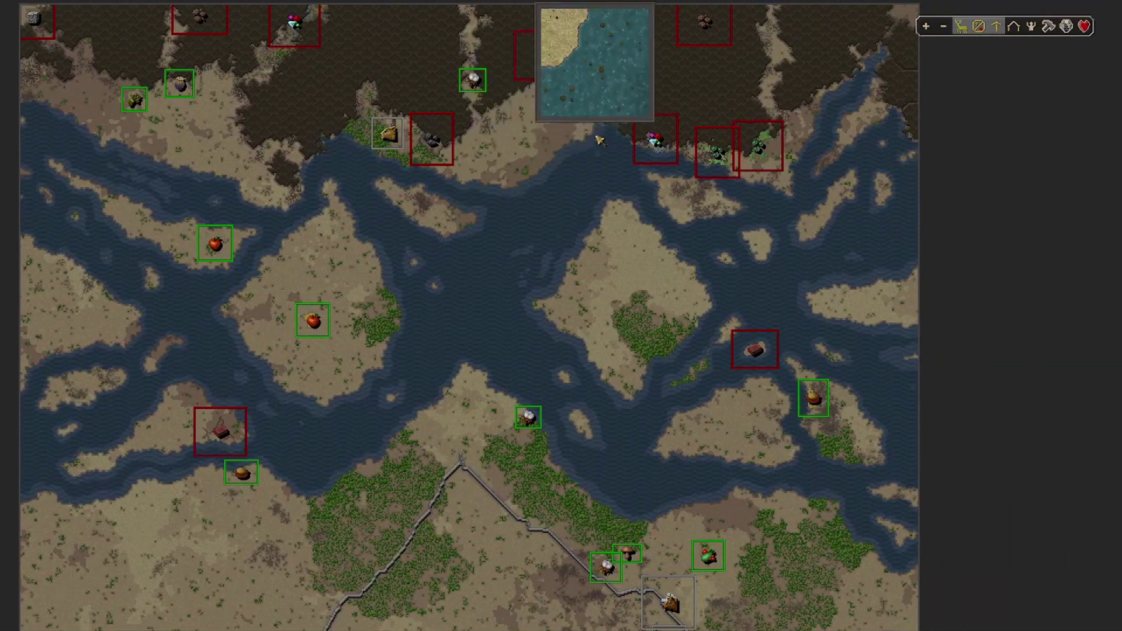
pyautogui.moveTo(518, 242); pyautogui.dragTo(593, 177)
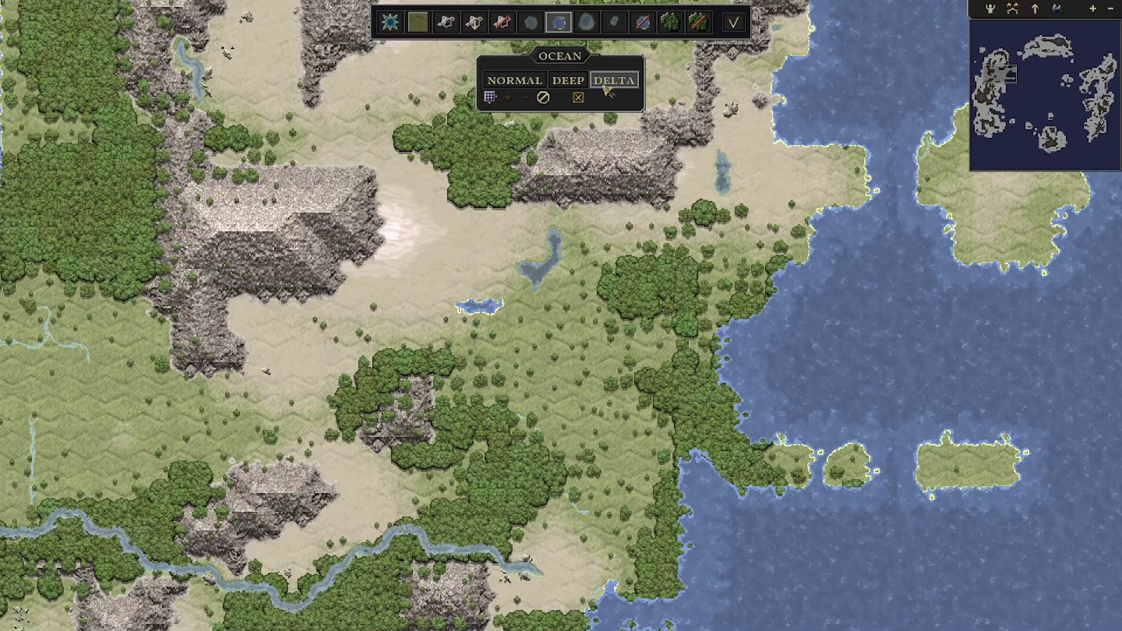
# - Extend the small inland ocean patch with a delta ocean tile and a river to its east, and ring the gap below the lake with mountain tiles
pyautogui.click(500, 307)
pyautogui.press('r')
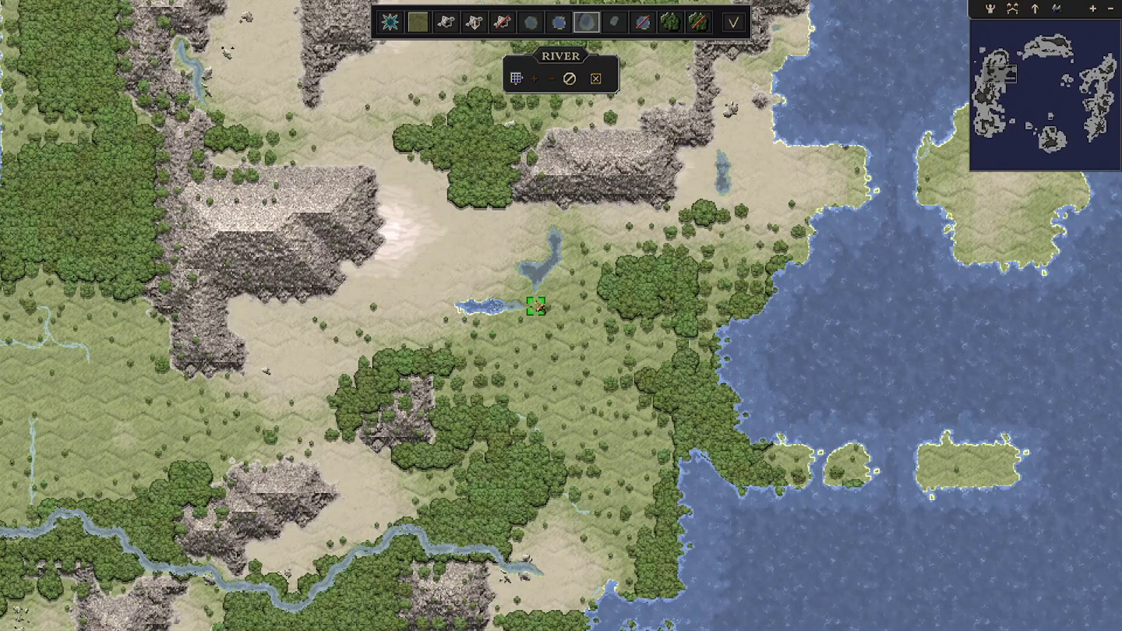
pyautogui.press('3')
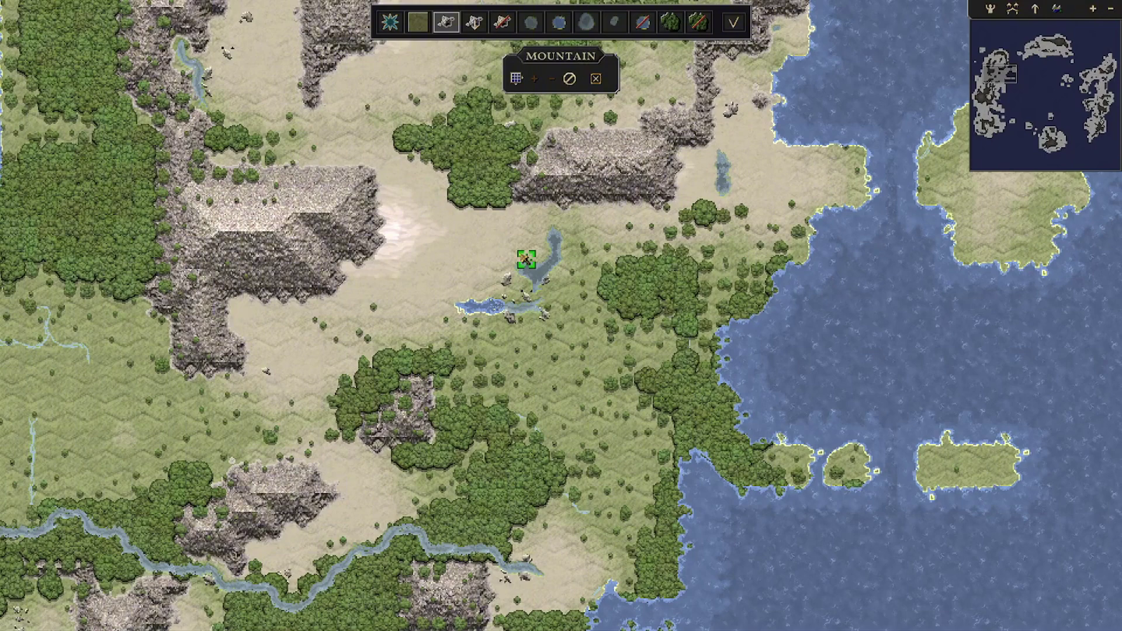
# - Finish the terrain editing, place the capital between the small lake and the inland ocean patch, and survey its settlement map
pyautogui.click(738, 21)
pyautogui.click(531, 267)
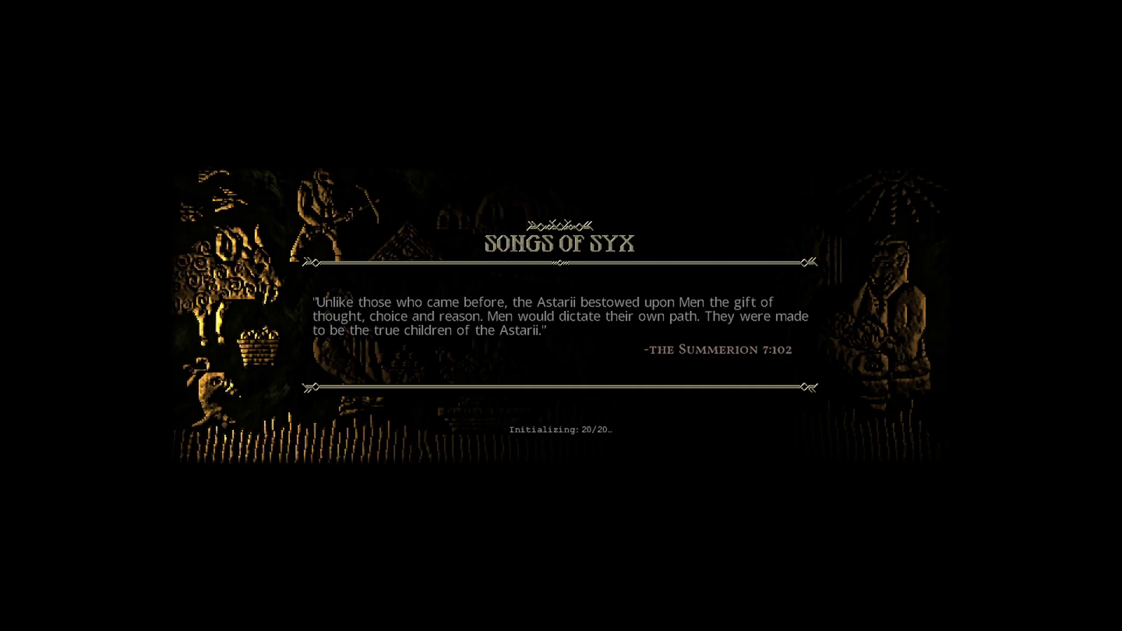
pyautogui.scroll(-3, 766, 143)
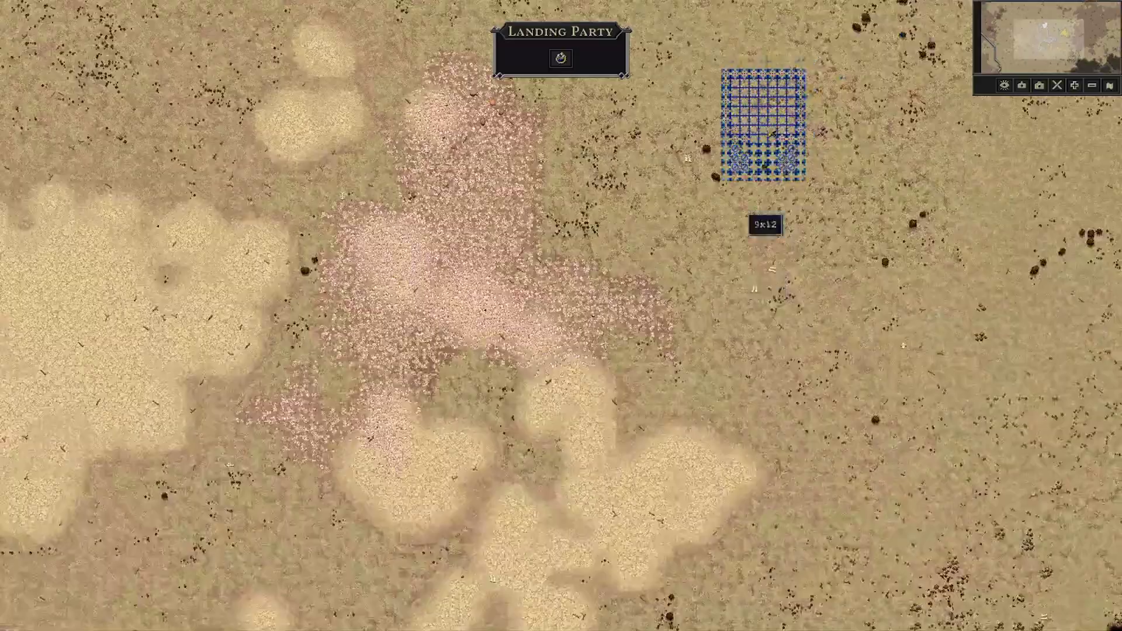
pyautogui.moveTo(895, 271); pyautogui.dragTo(348, 228)
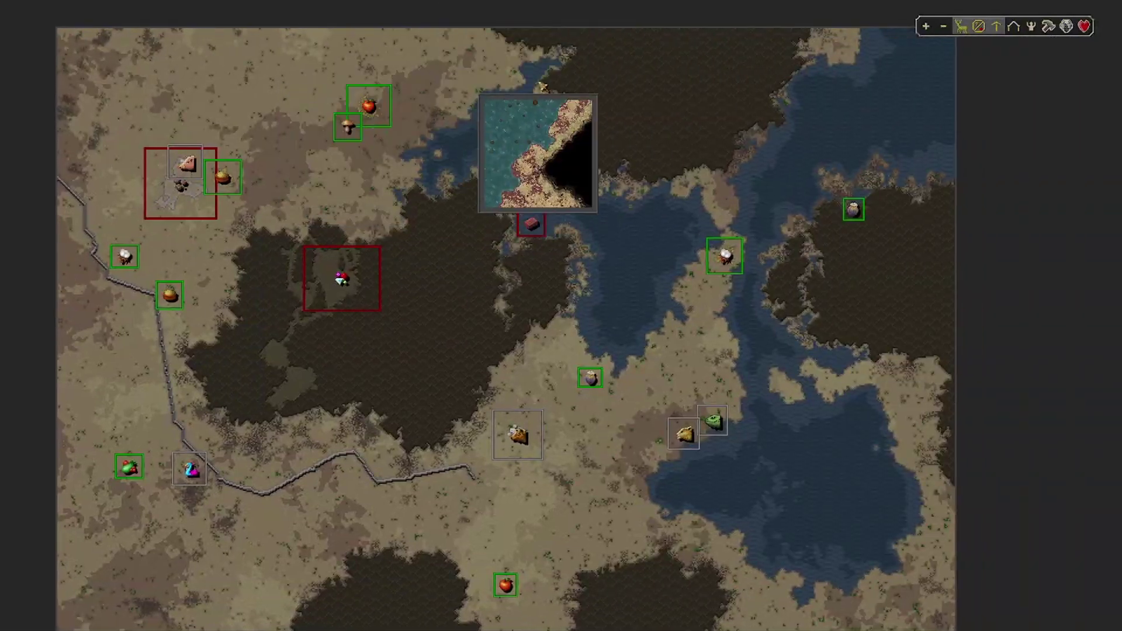
# - Examine the settlement map's river, its three islands and the banks upstream
pyautogui.moveTo(773, 298); pyautogui.dragTo(714, 5)
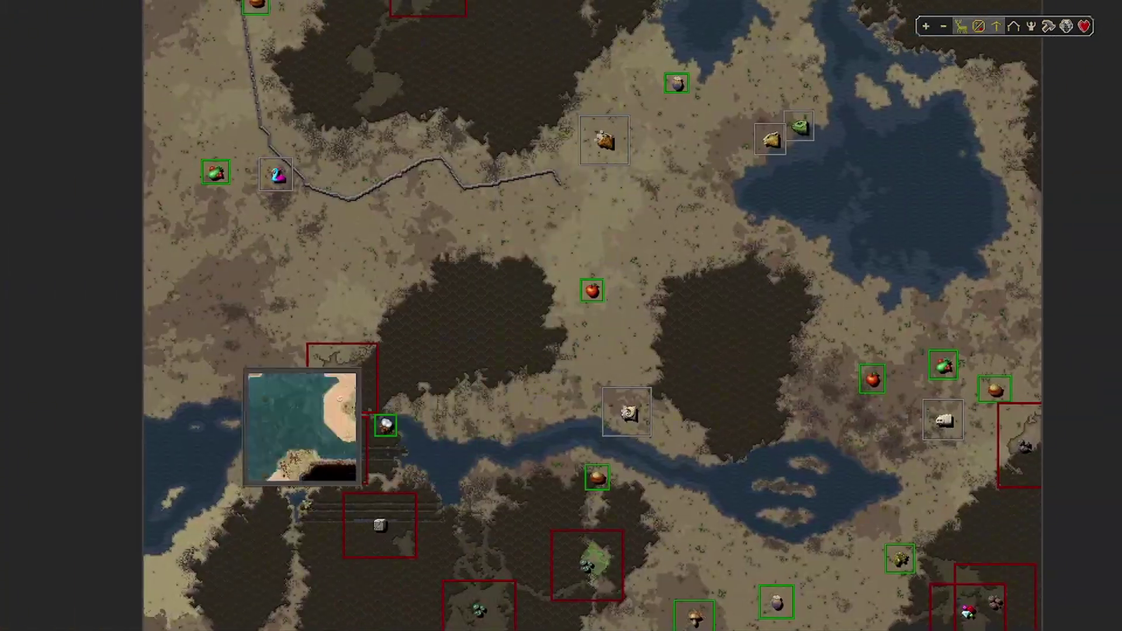
pyautogui.scroll(1, 810, 519)
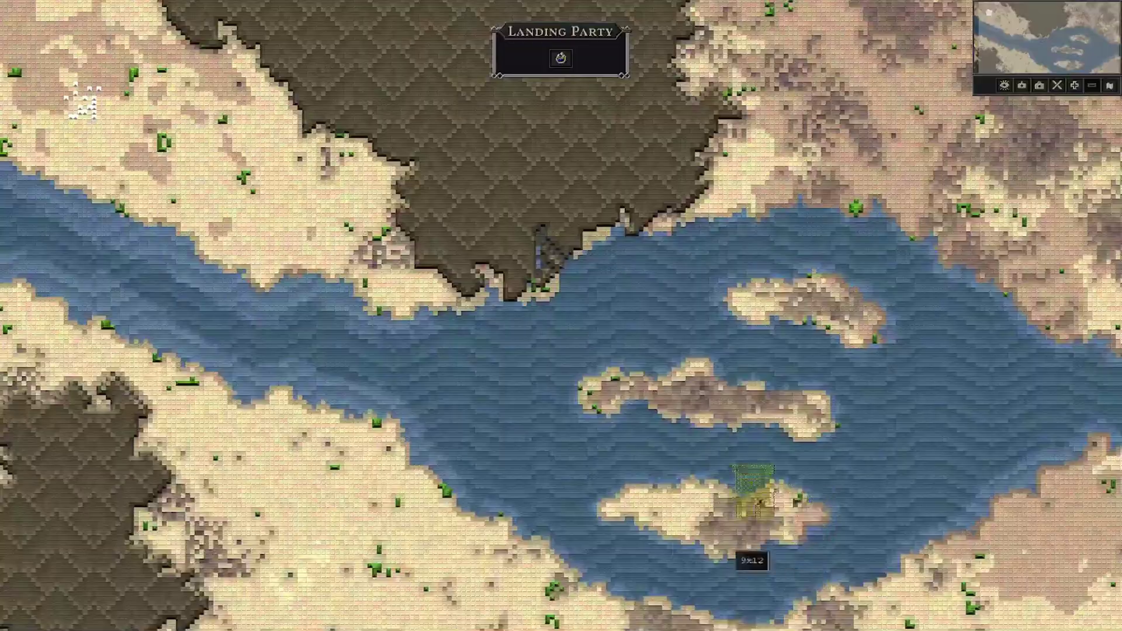
pyautogui.scroll(1, 720, 492)
pyautogui.moveTo(540, 449); pyautogui.dragTo(1074, 486)
pyautogui.moveTo(257, 290); pyautogui.dragTo(1042, 520)
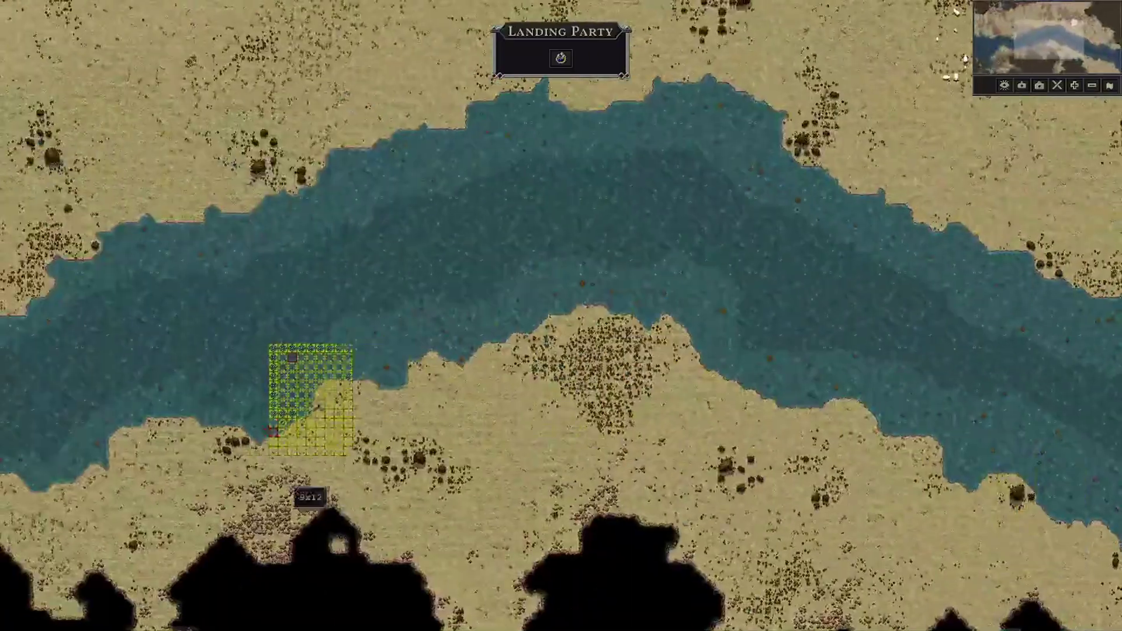
pyautogui.moveTo(307, 409); pyautogui.dragTo(843, 321)
pyautogui.moveTo(154, 321); pyautogui.dragTo(1034, 169)
pyautogui.moveTo(474, 217); pyautogui.dragTo(762, 19)
pyautogui.moveTo(595, 197); pyautogui.dragTo(646, 600)
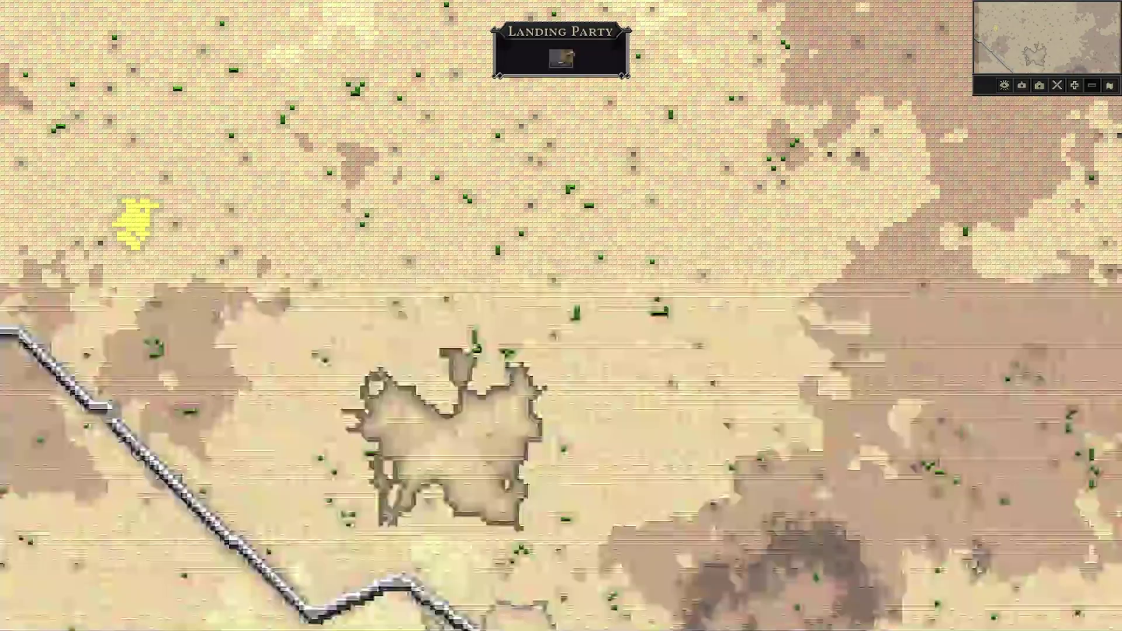
# - Survey the road crossing the settlement map's open plain and the mountains and water around it
pyautogui.scroll(-1, 591, 75)
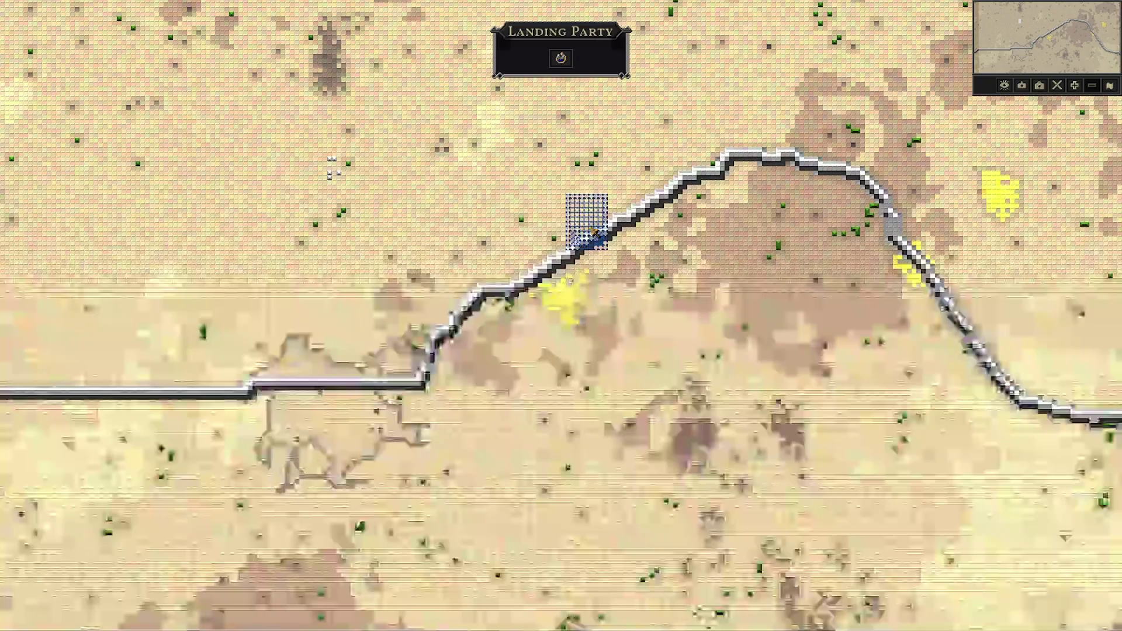
pyautogui.scroll(-2, 535, 347)
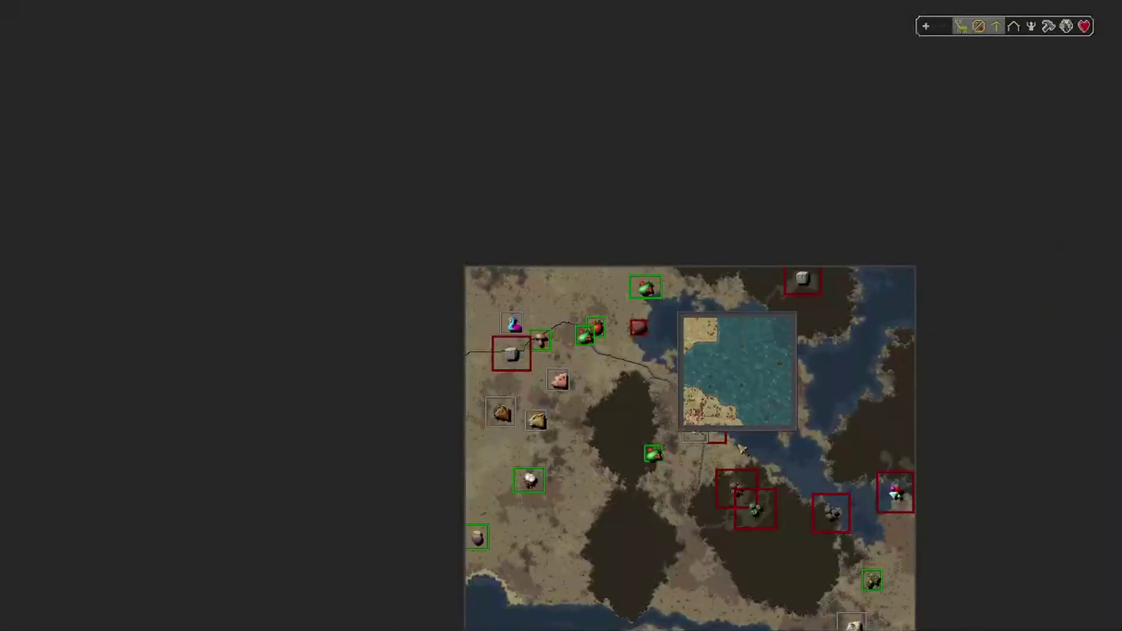
pyautogui.moveTo(738, 445); pyautogui.dragTo(672, 209)
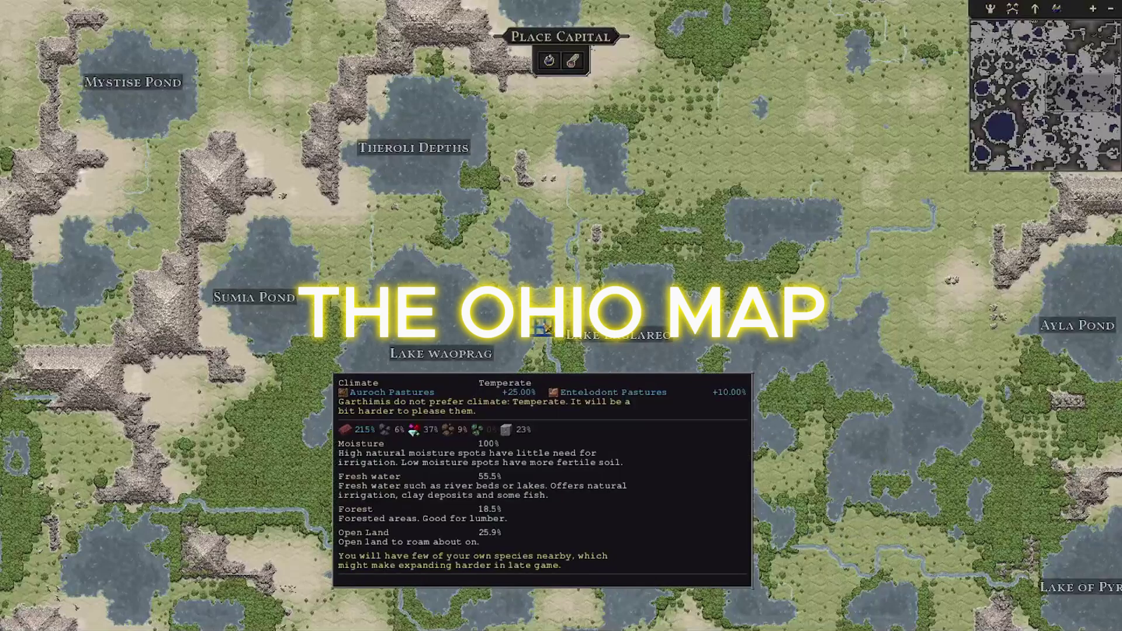
# - Place a normal ocean tile east of the river between Lake Waoprag and Lake Erglareo, and finish the terrain editing
pyautogui.scroll(2, 547, 327)
pyautogui.scroll(2, 548, 328)
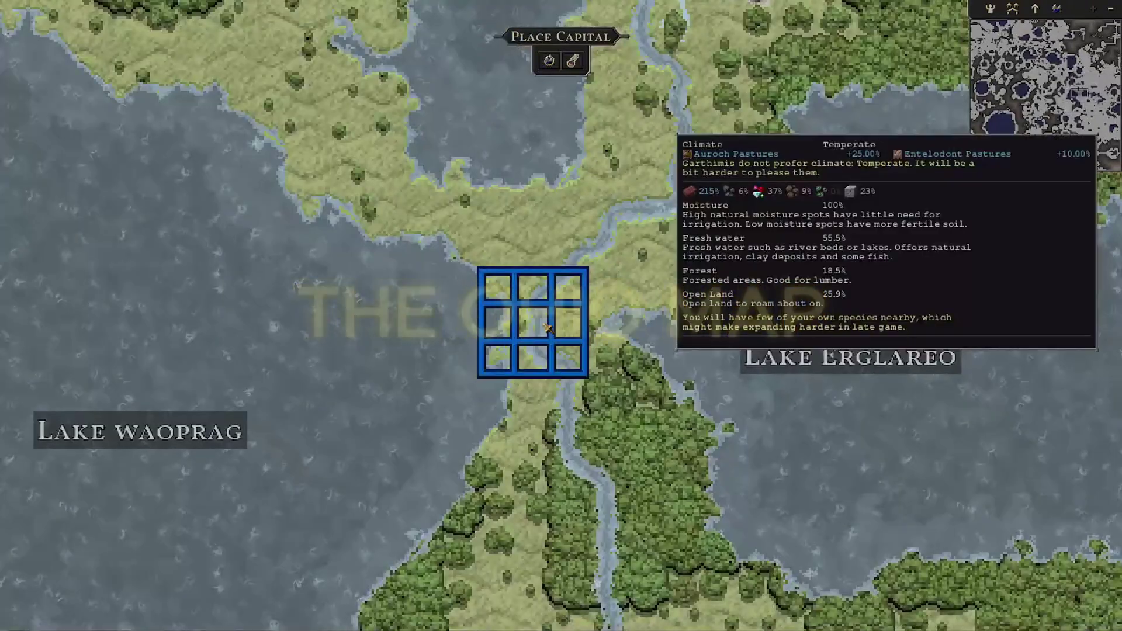
pyautogui.moveTo(548, 329); pyautogui.dragTo(611, 523)
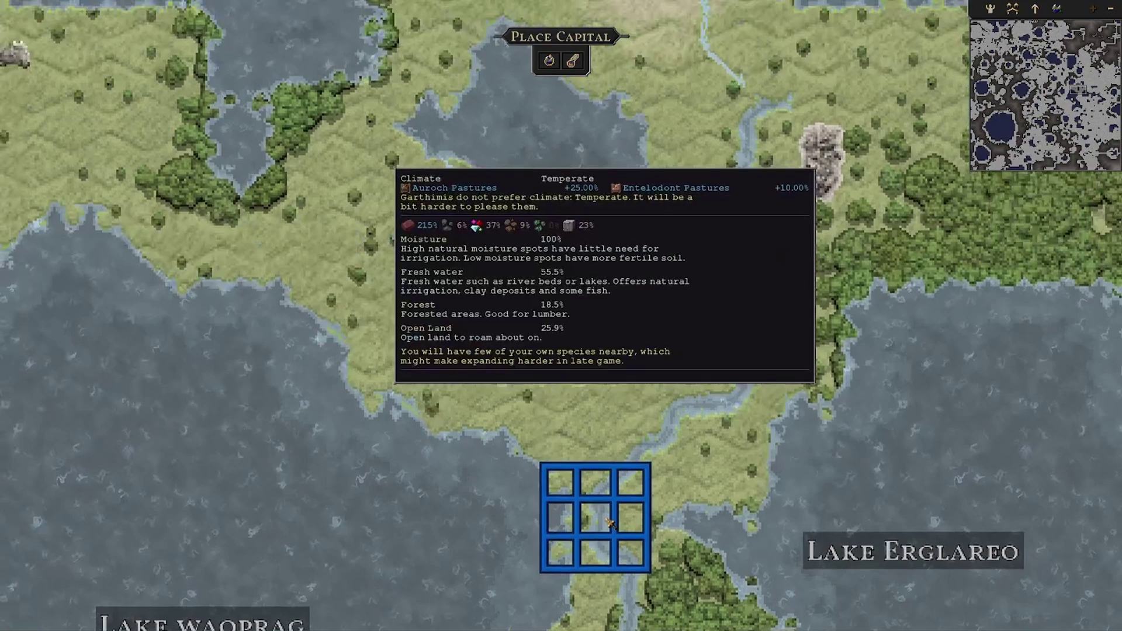
pyautogui.click(573, 61)
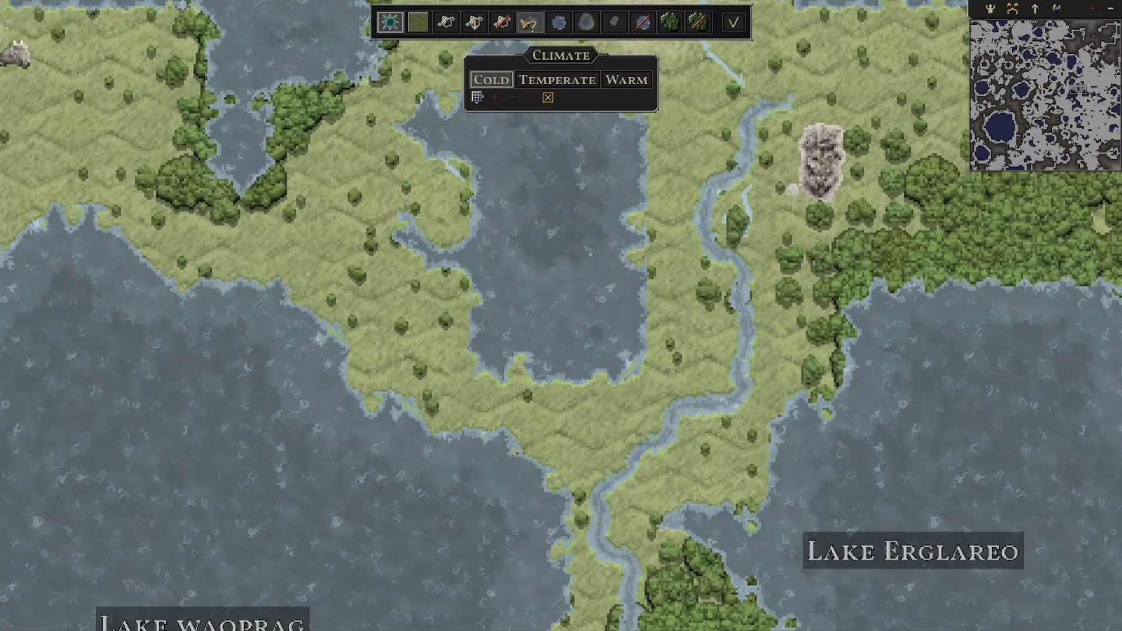
pyautogui.click(558, 25)
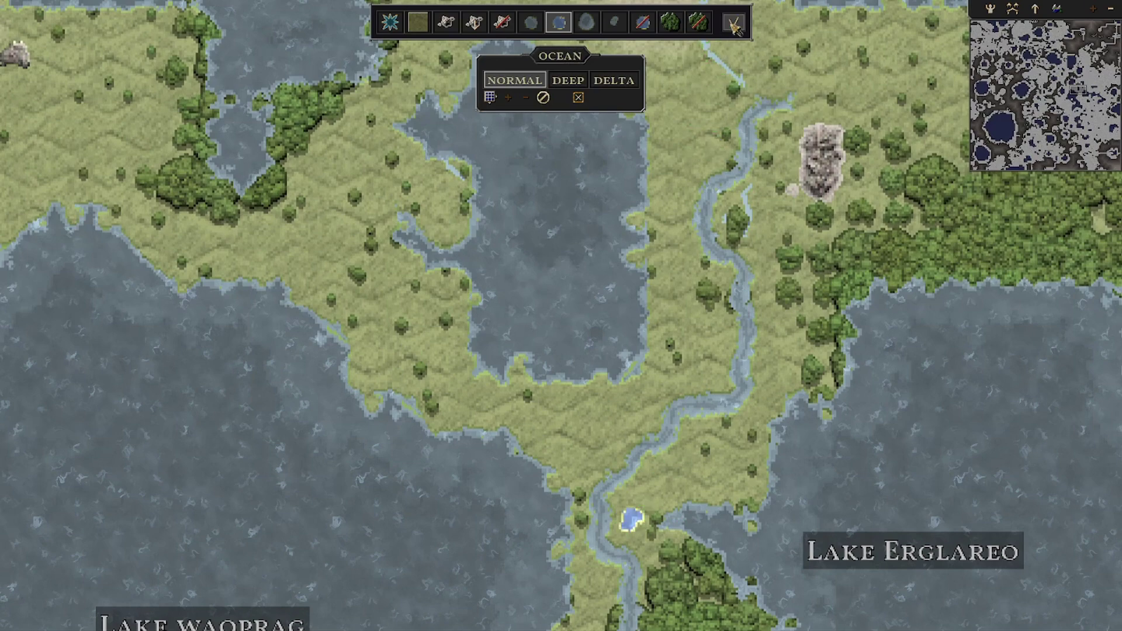
pyautogui.click(691, 23)
pyautogui.click(735, 22)
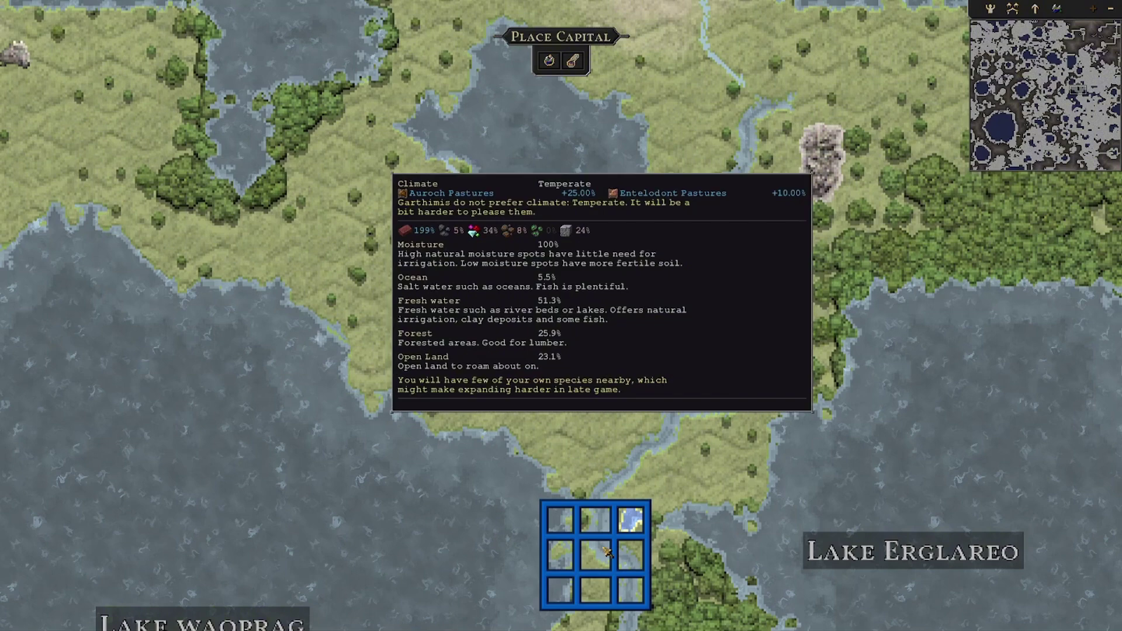
# - Surround the new ocean tile with mountain tiles and place the capital over it
pyautogui.moveTo(608, 552); pyautogui.dragTo(617, 503)
pyautogui.rightClick(624, 486)
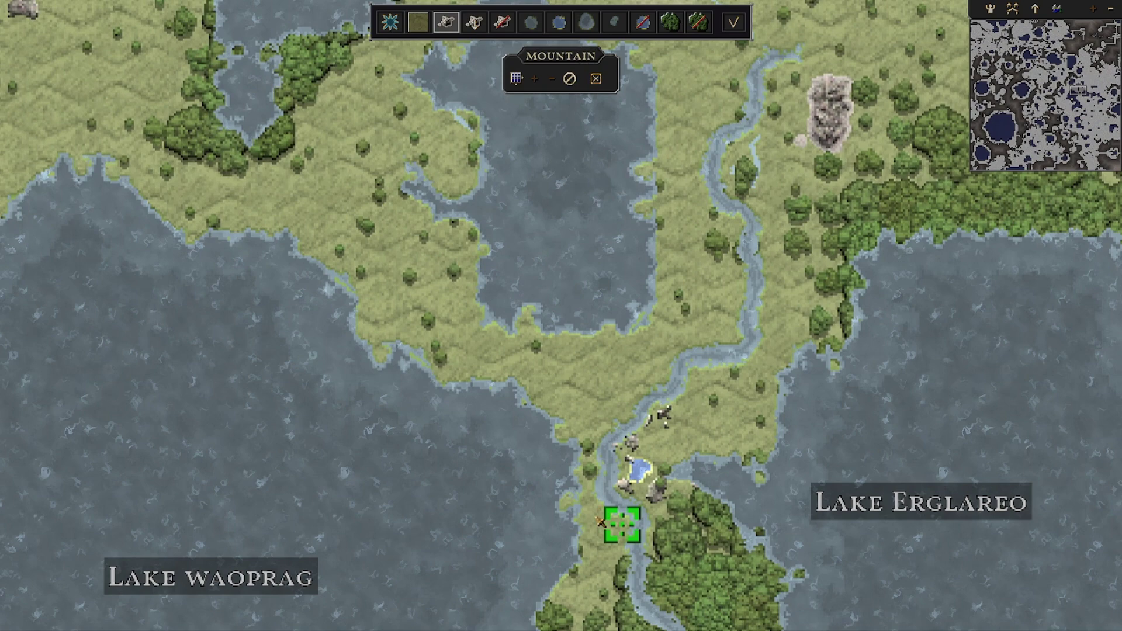
pyautogui.click(726, 21)
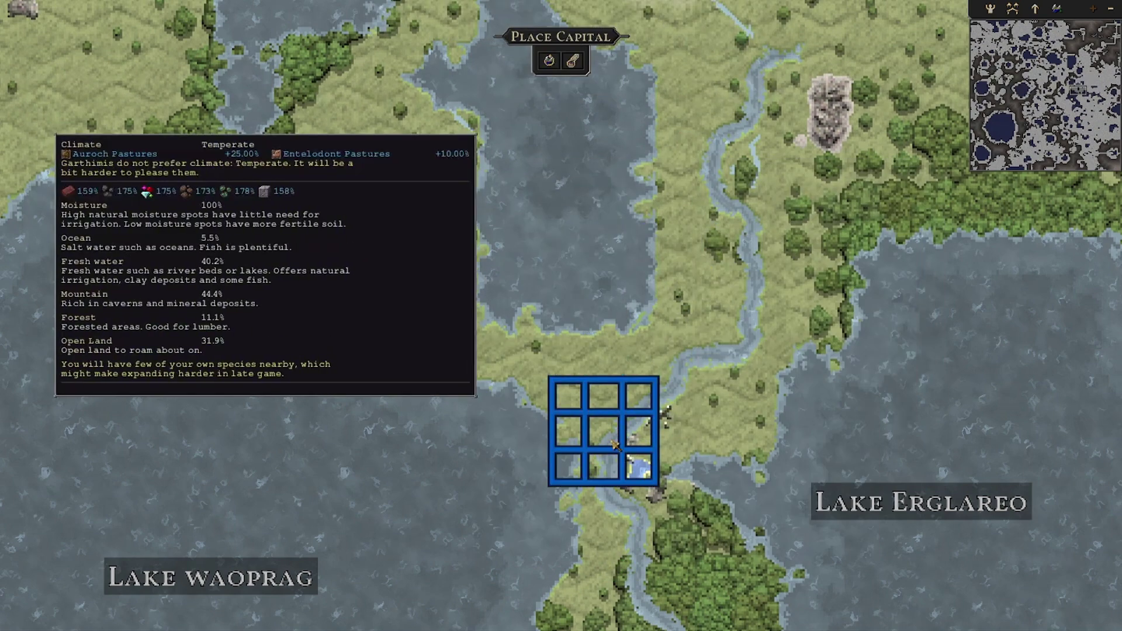
pyautogui.click(629, 468)
# - Examine the new settlement map's island-dotted coast, river channels, lake and mountain deposits
pyautogui.scroll(-4, 607, 148)
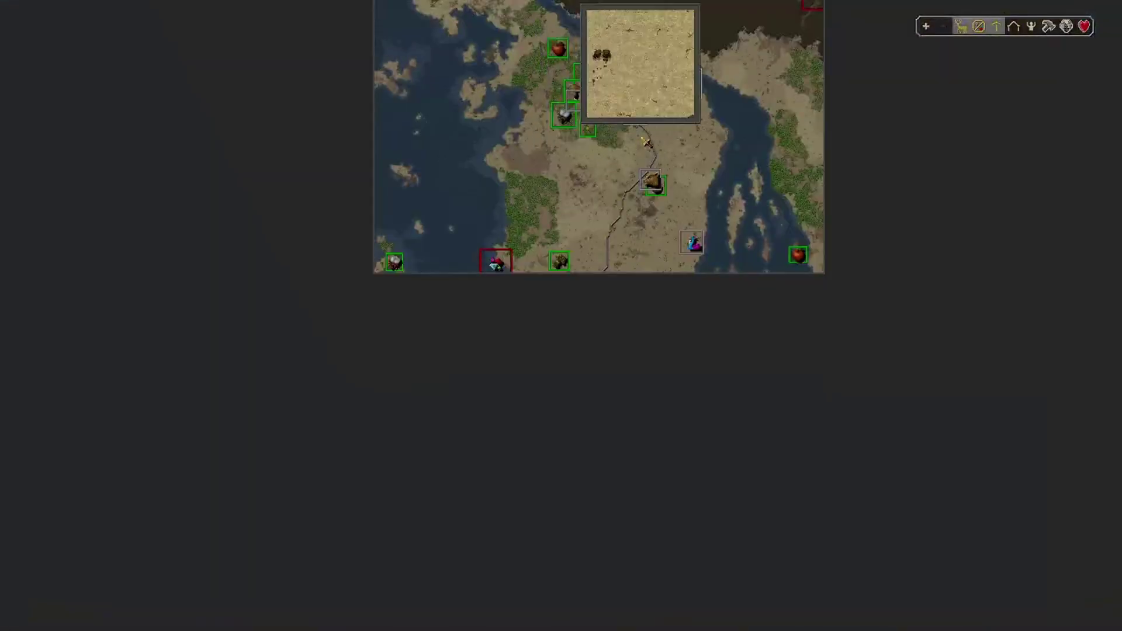
pyautogui.moveTo(641, 63); pyautogui.dragTo(641, 333)
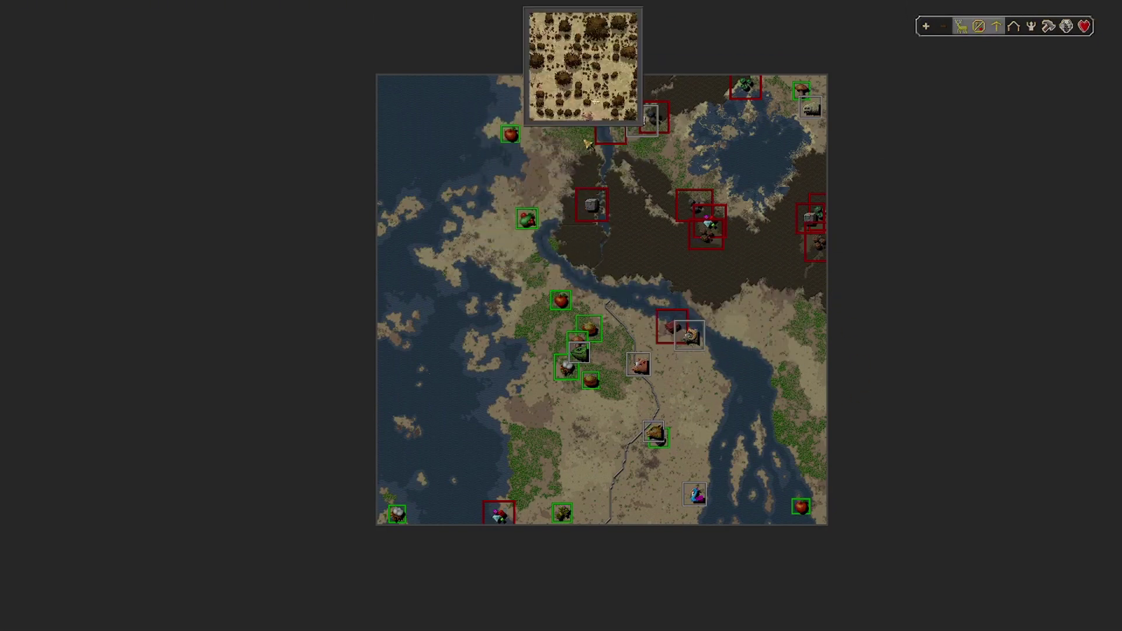
pyautogui.scroll(3, 643, 187)
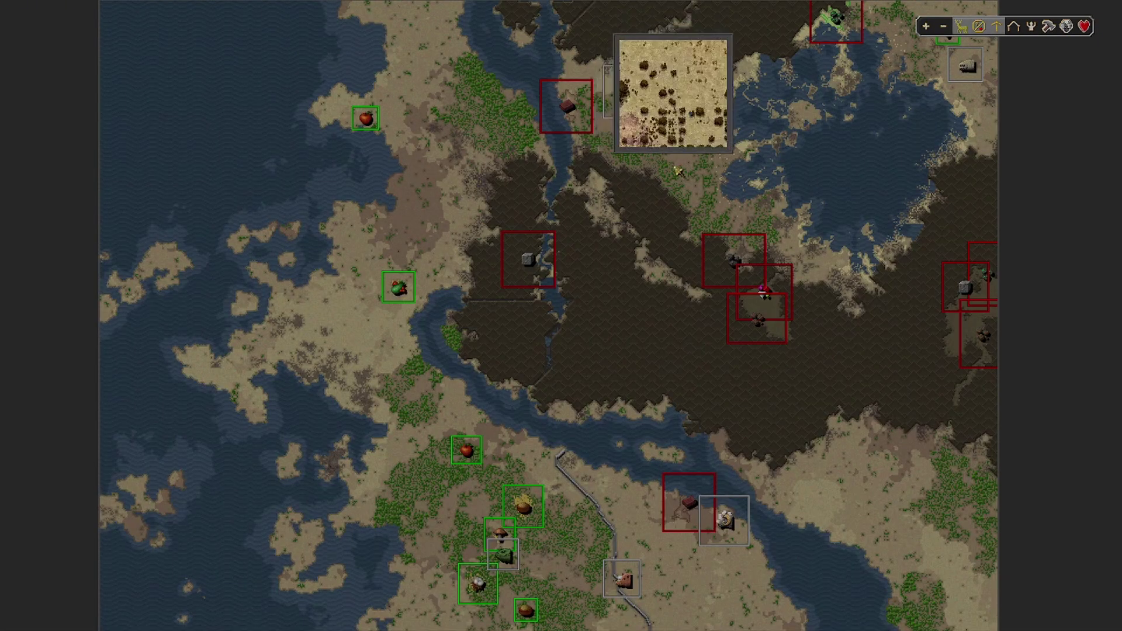
pyautogui.click(815, 193)
pyautogui.moveTo(812, 200); pyautogui.dragTo(606, 368)
pyautogui.scroll(1, 607, 380)
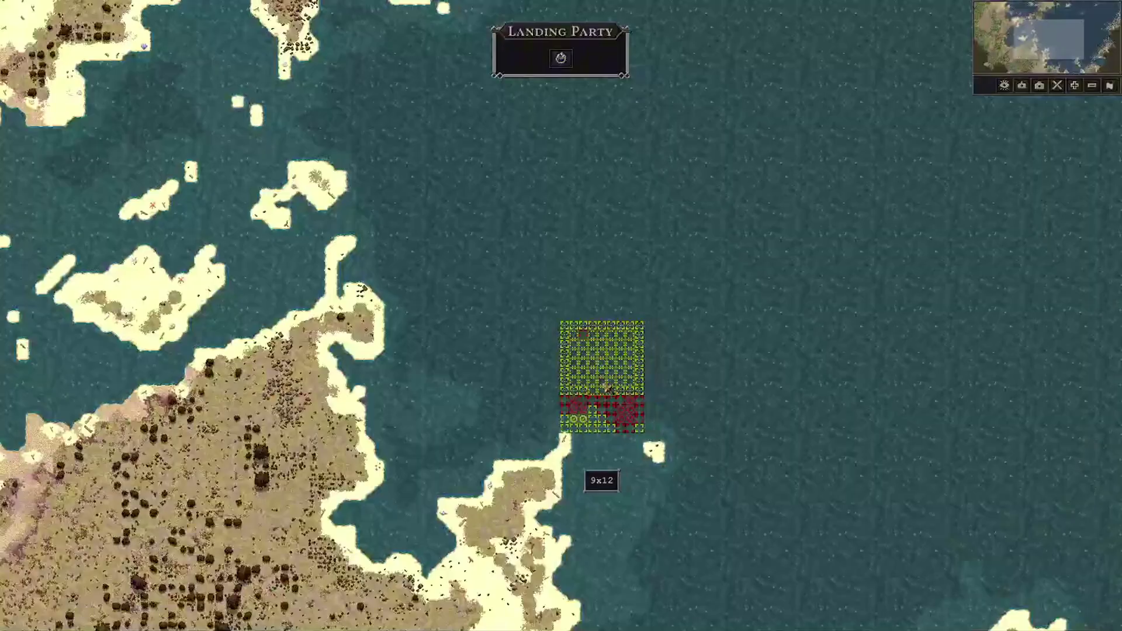
pyautogui.scroll(-2, 515, 368)
pyautogui.click(552, 306)
pyautogui.scroll(-5, 462, 339)
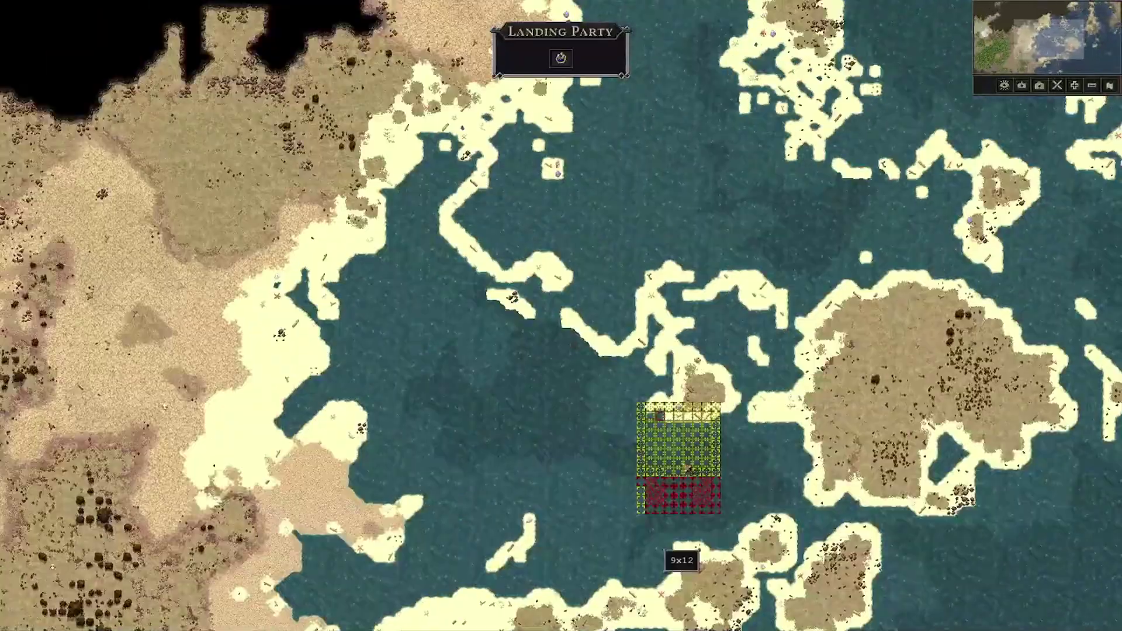
pyautogui.scroll(-2, 812, 248)
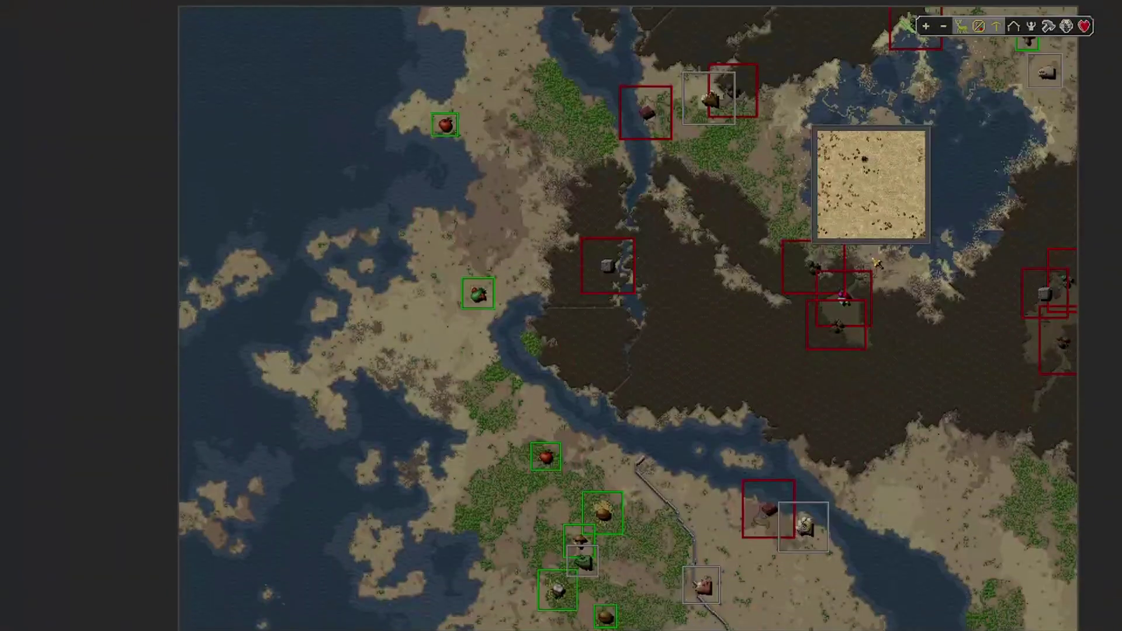
pyautogui.moveTo(599, 332); pyautogui.dragTo(645, 121)
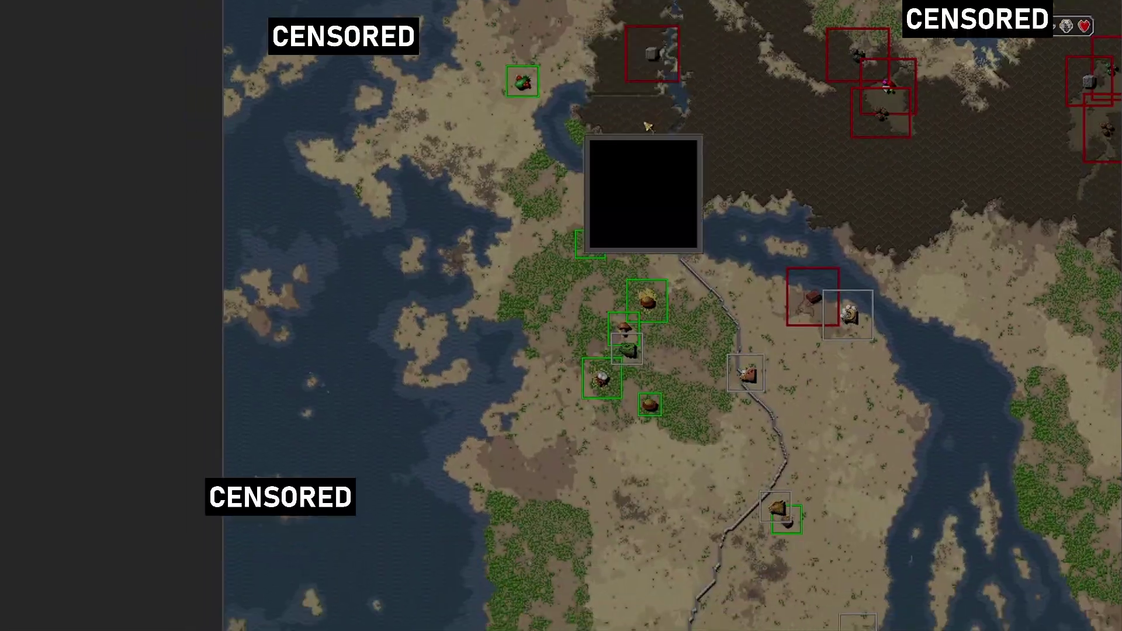
# - Switch to Steam and open the local files folder of Songs of Syx
pyautogui.hotkey('alt', 'Tab')
pyautogui.moveTo(552, 617)
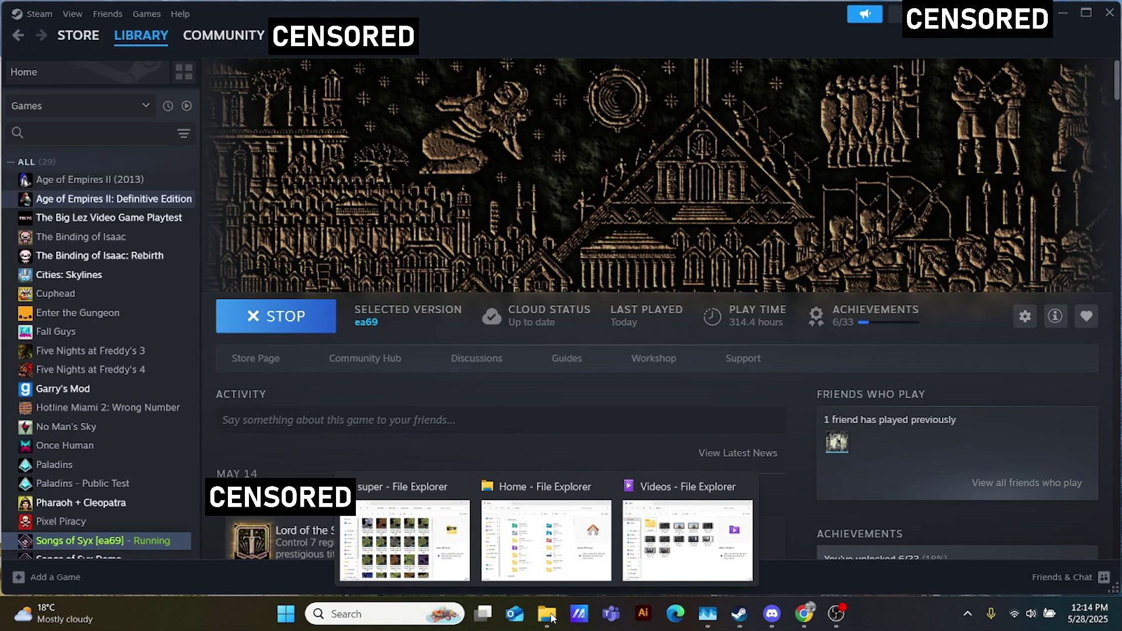
pyautogui.click(1024, 317)
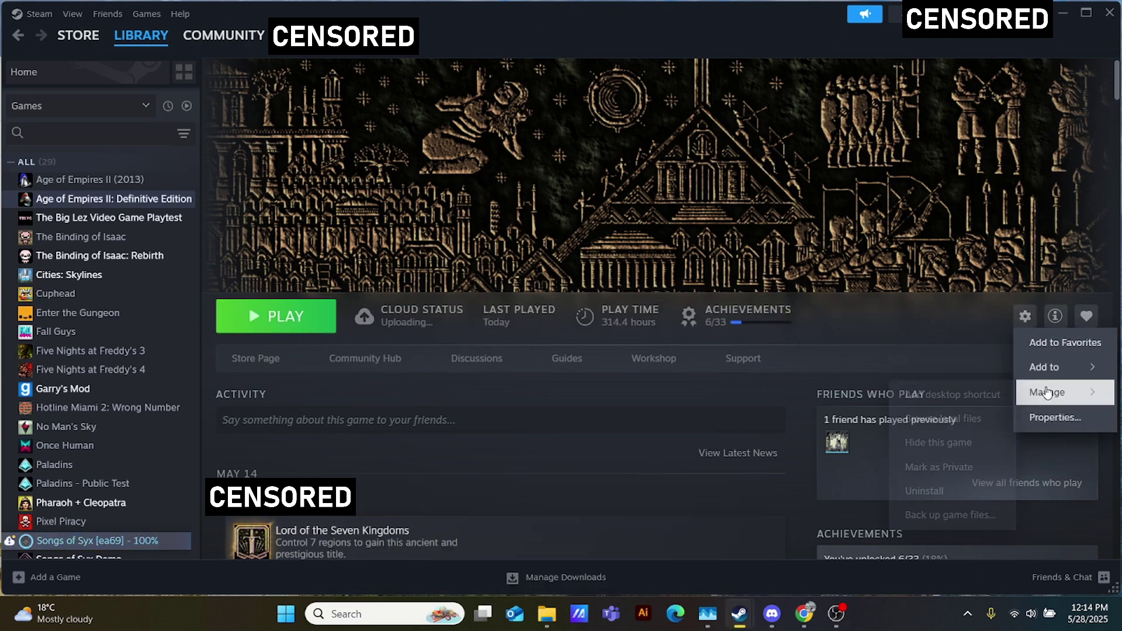
pyautogui.moveTo(1046, 393)
pyautogui.click(947, 418)
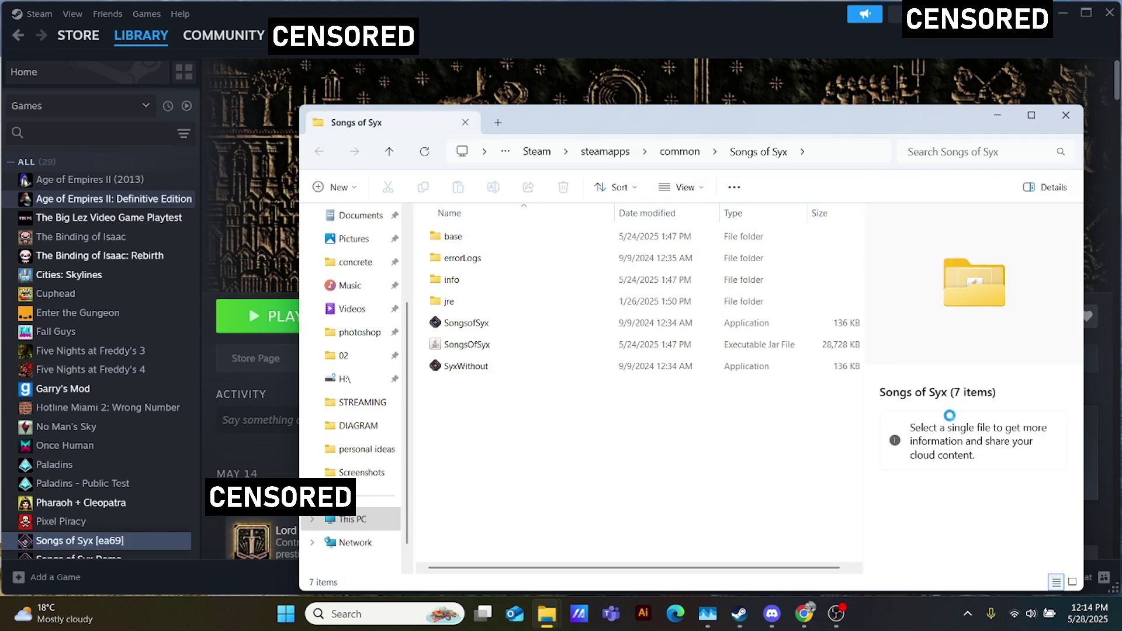
# - Open the config folder under base, data, data, assets, init in the game files
pyautogui.doubleClick(475, 238)
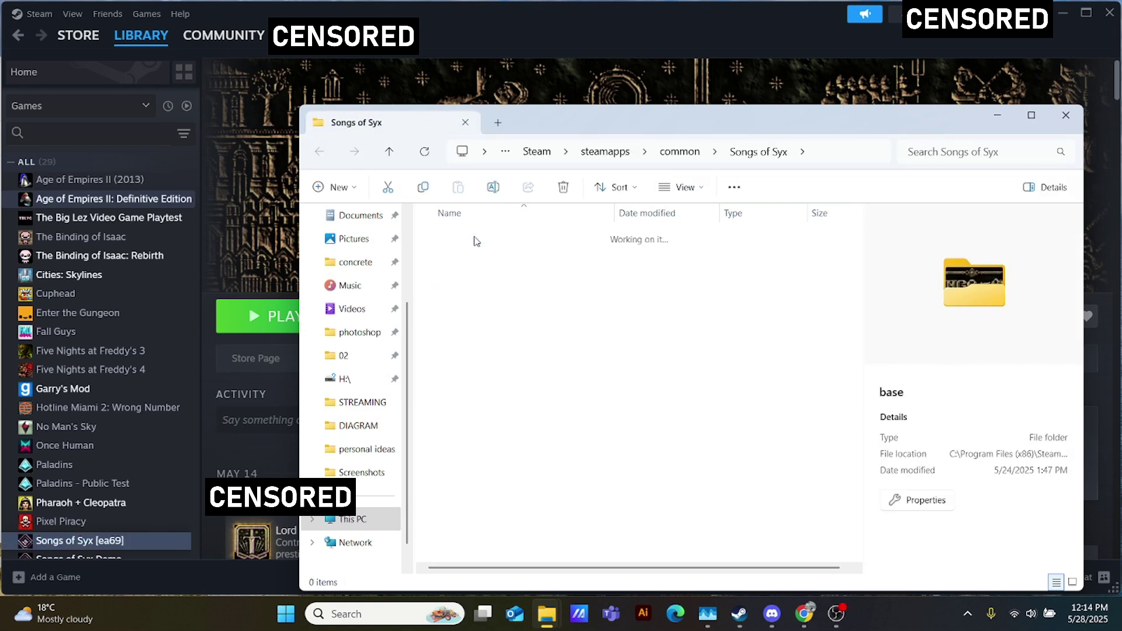
pyautogui.doubleClick(461, 280)
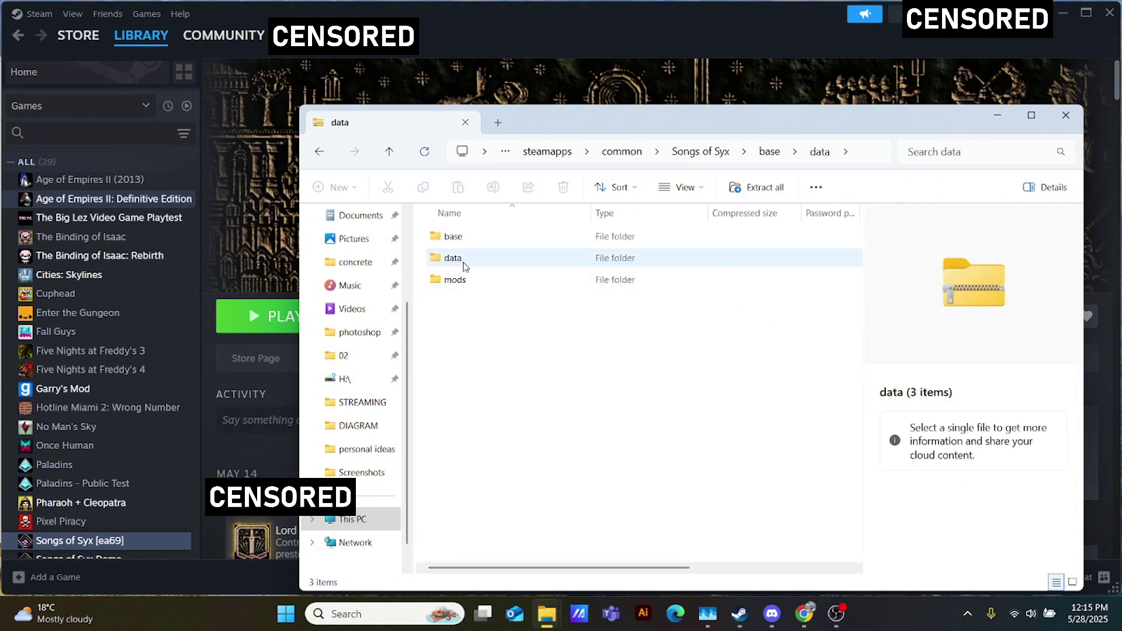
pyautogui.doubleClick(463, 266)
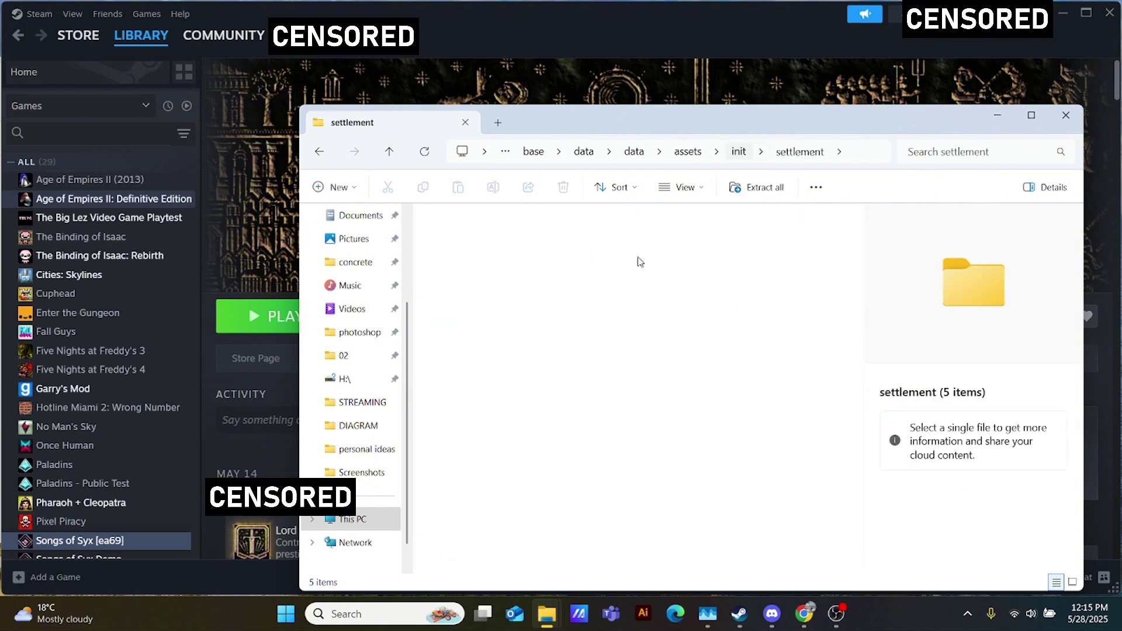
pyautogui.click(469, 496)
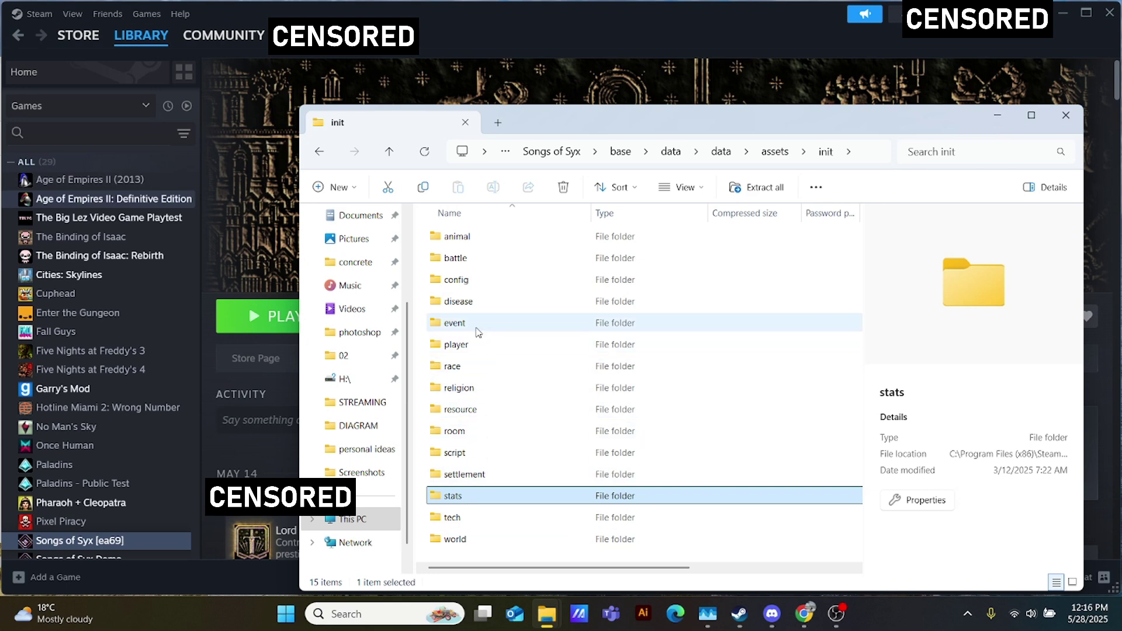
pyautogui.click(477, 284)
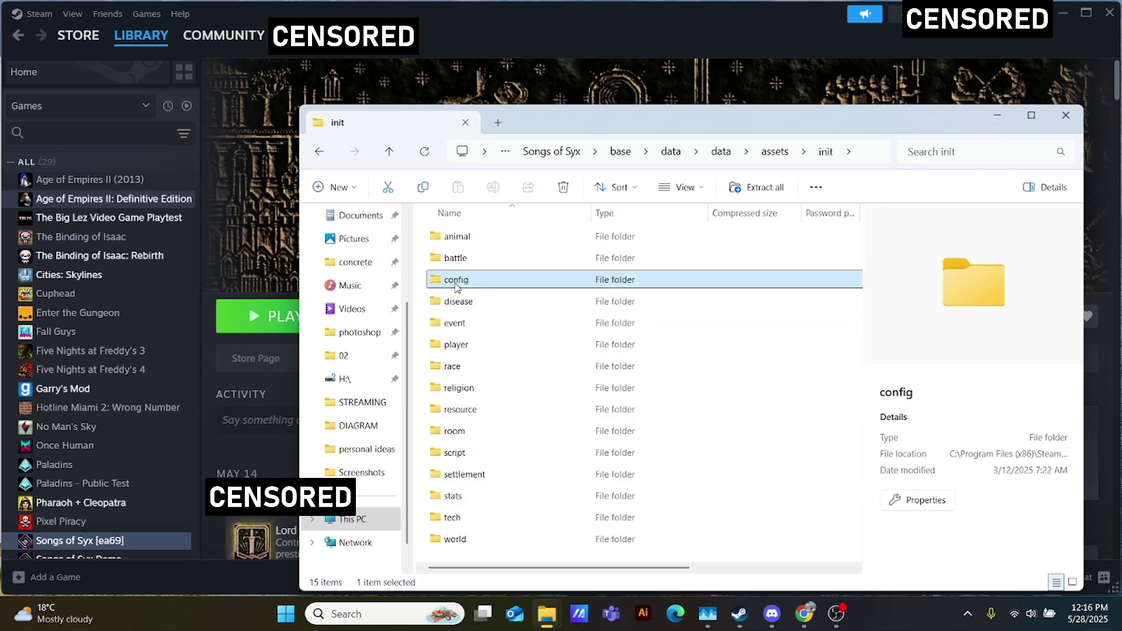
pyautogui.doubleClick(453, 284)
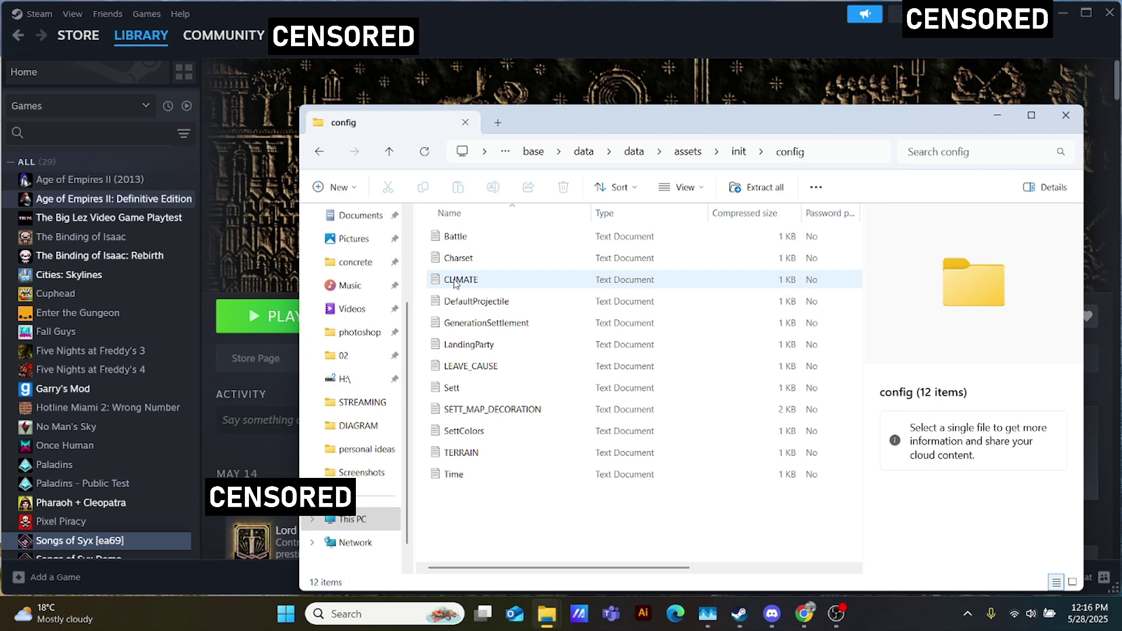
# - Open the GenerationSettlement text file, review its terrain generation parameters and close it
pyautogui.click(465, 346)
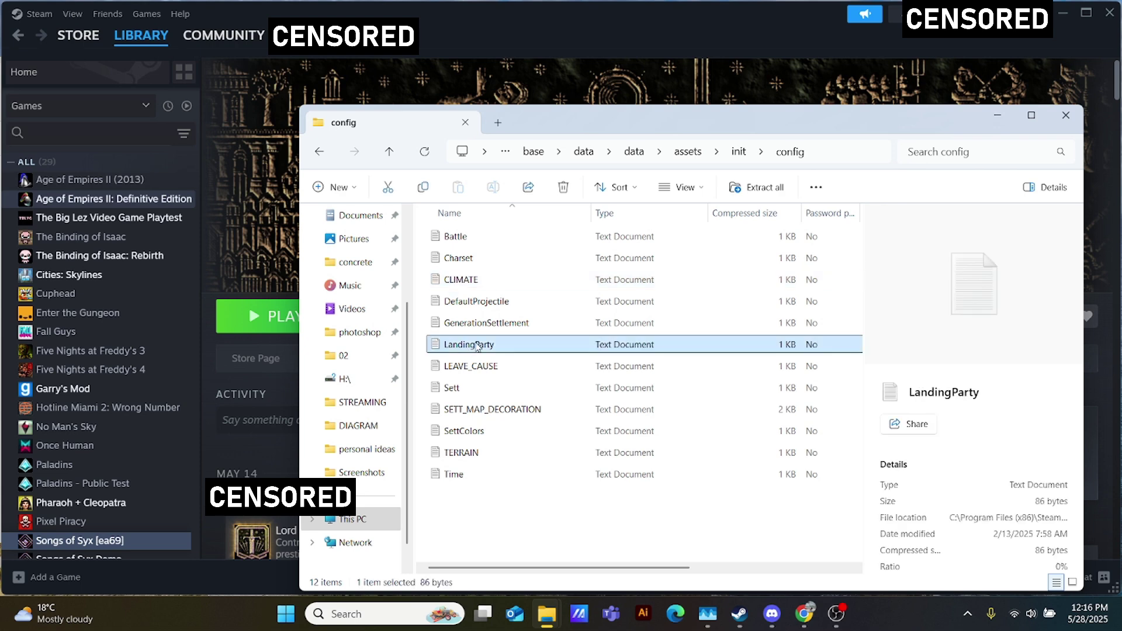
pyautogui.doubleClick(470, 323)
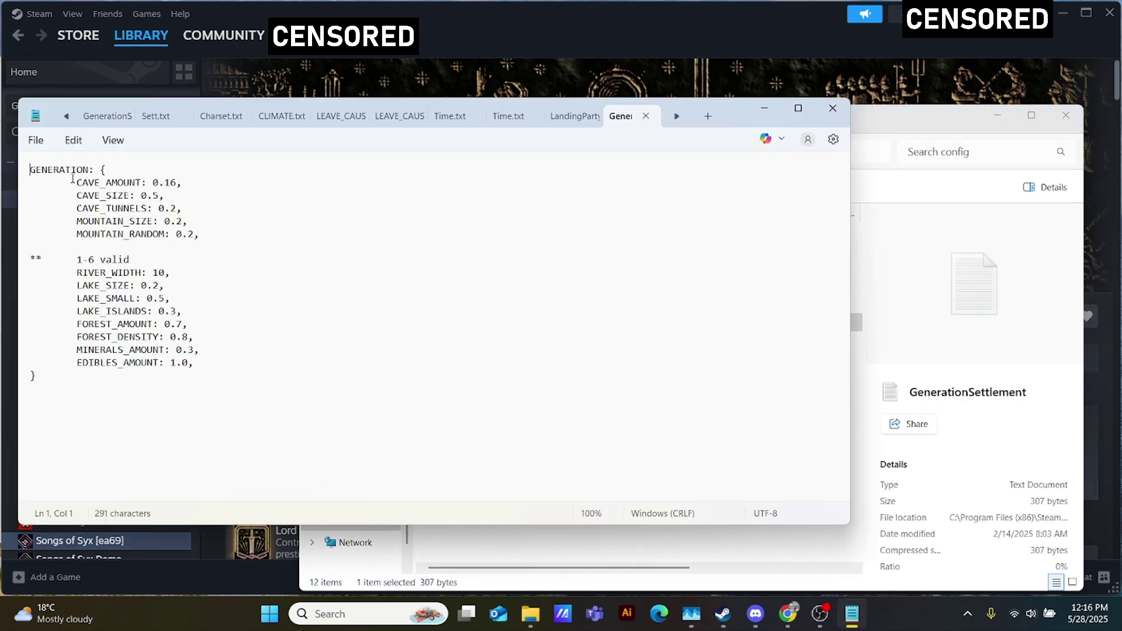
pyautogui.moveTo(72, 178); pyautogui.dragTo(186, 362)
pyautogui.click(187, 362)
pyautogui.click(834, 116)
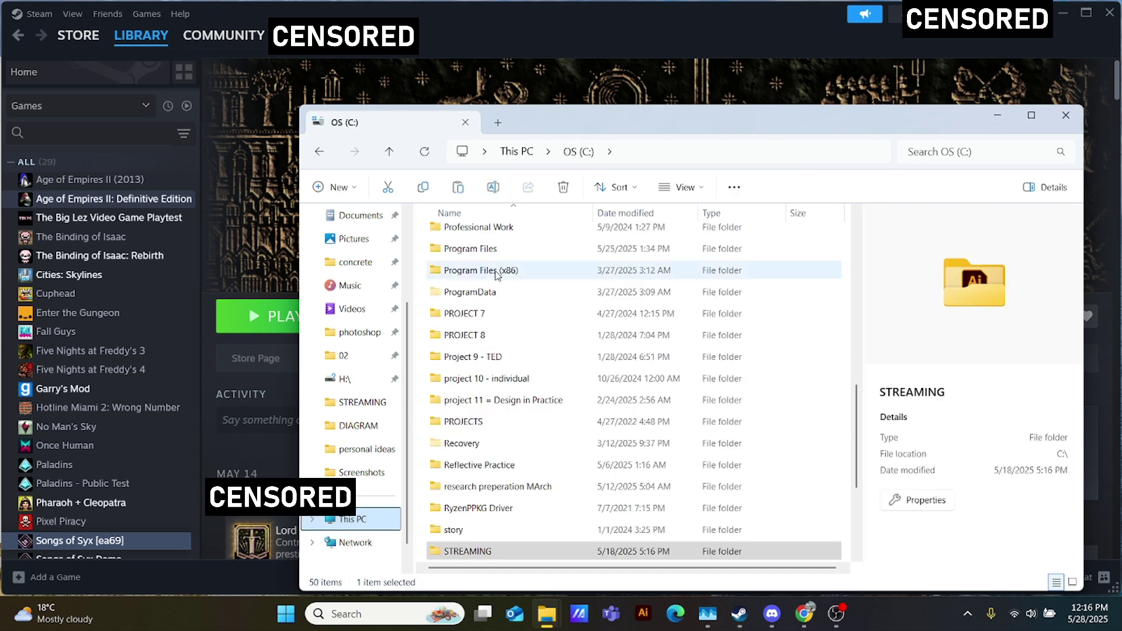
# - Open the Users folder on the C: drive and the personal user folder inside it
pyautogui.scroll(-3, 498, 324)
pyautogui.click(458, 425)
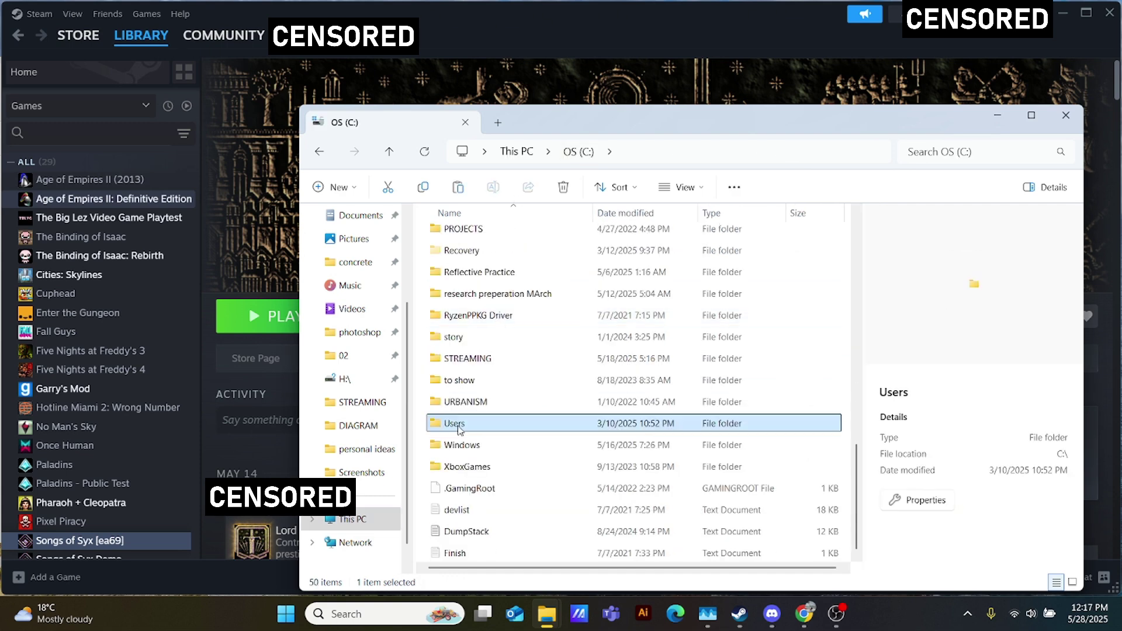
pyautogui.doubleClick(453, 425)
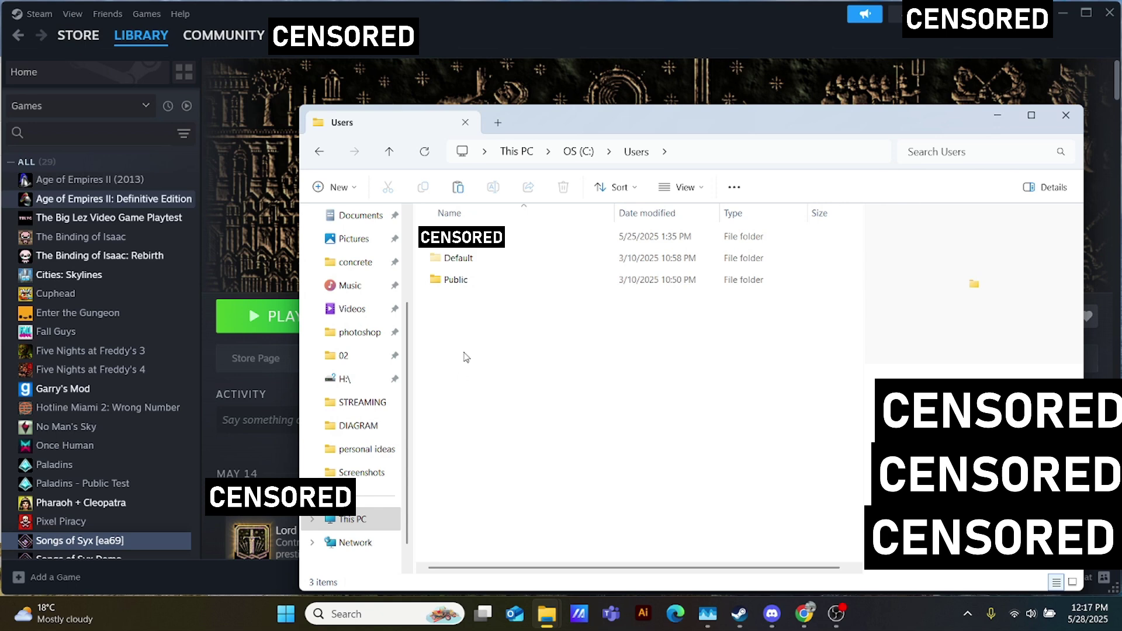
pyautogui.click(496, 238)
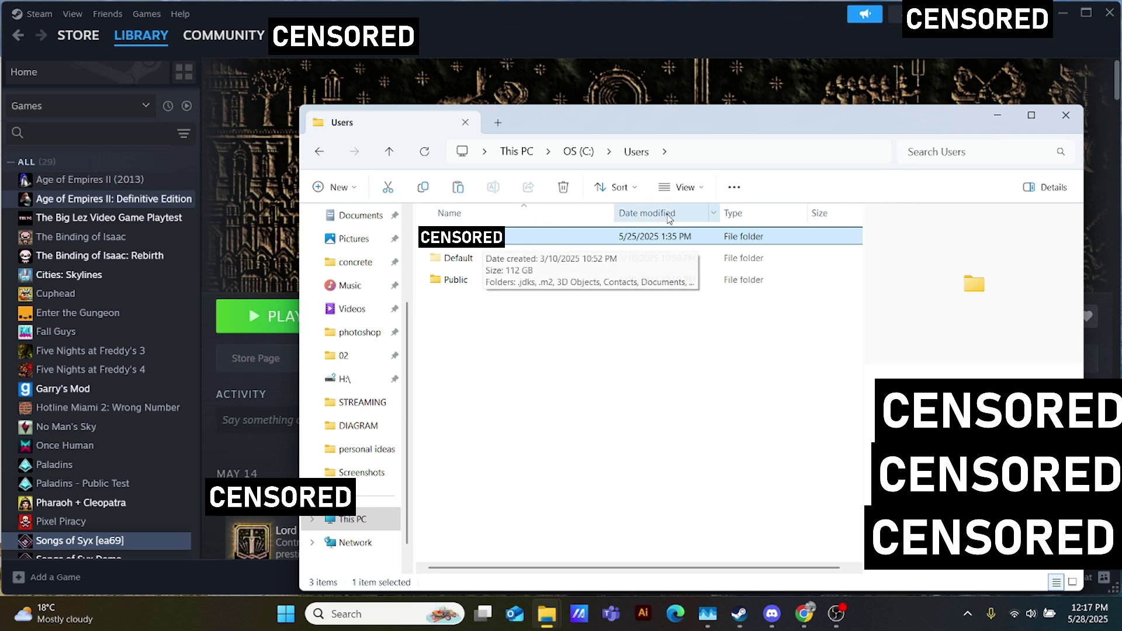
pyautogui.click(682, 186)
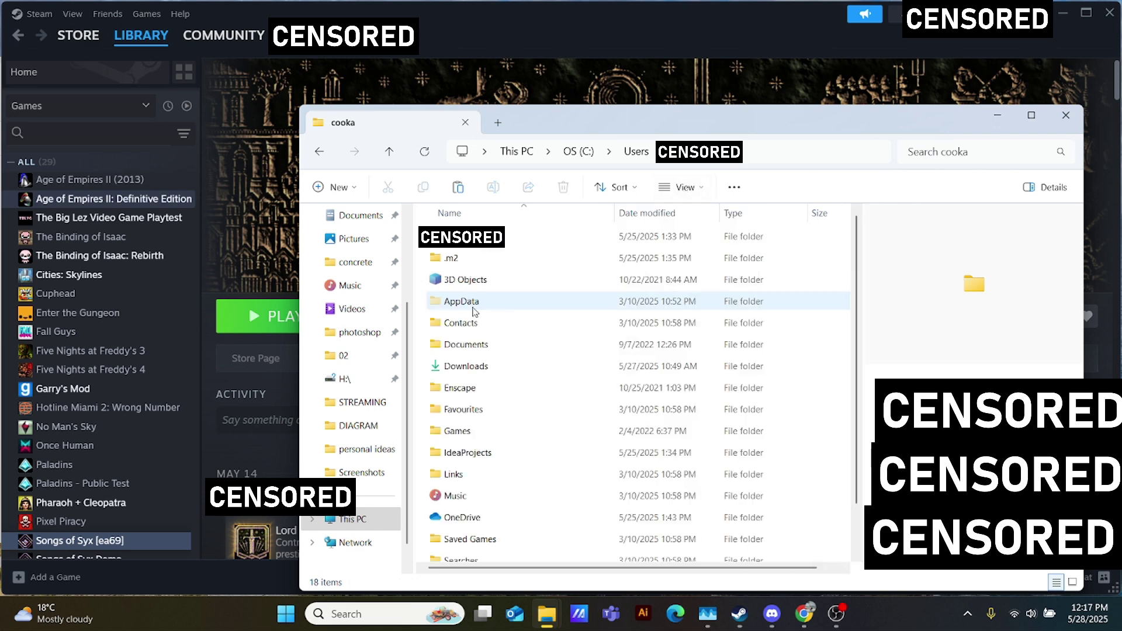
# - Open the Windy Rivers - v69 mod folder under AppData, Roaming, songsofsyx, mods
pyautogui.click(488, 303)
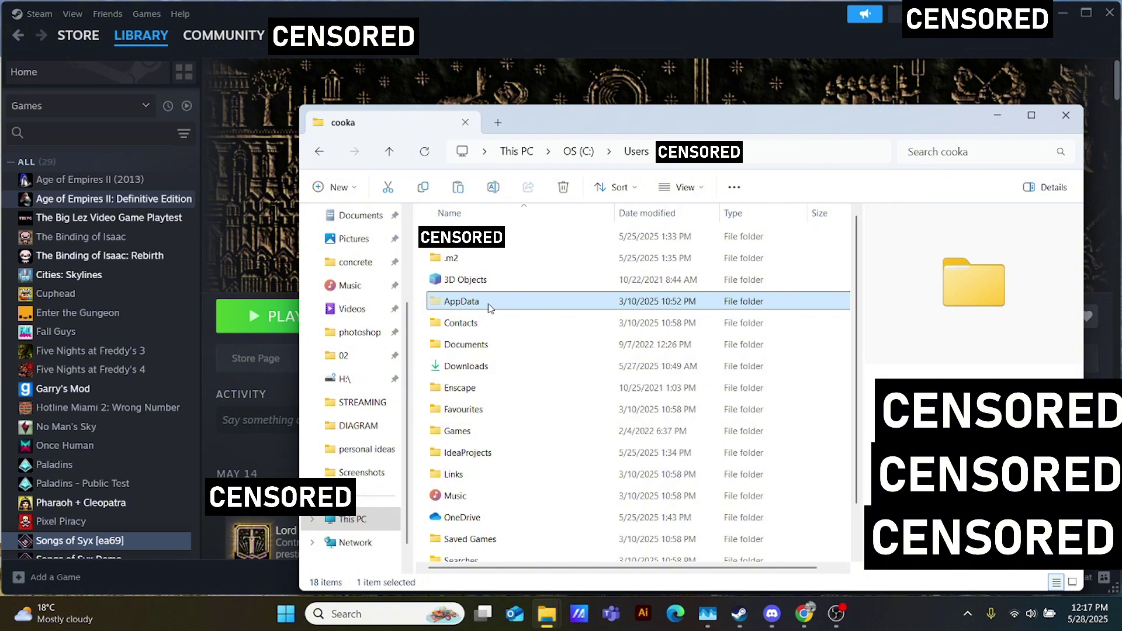
pyautogui.doubleClick(489, 303)
pyautogui.doubleClick(470, 279)
pyautogui.scroll(-7, 476, 380)
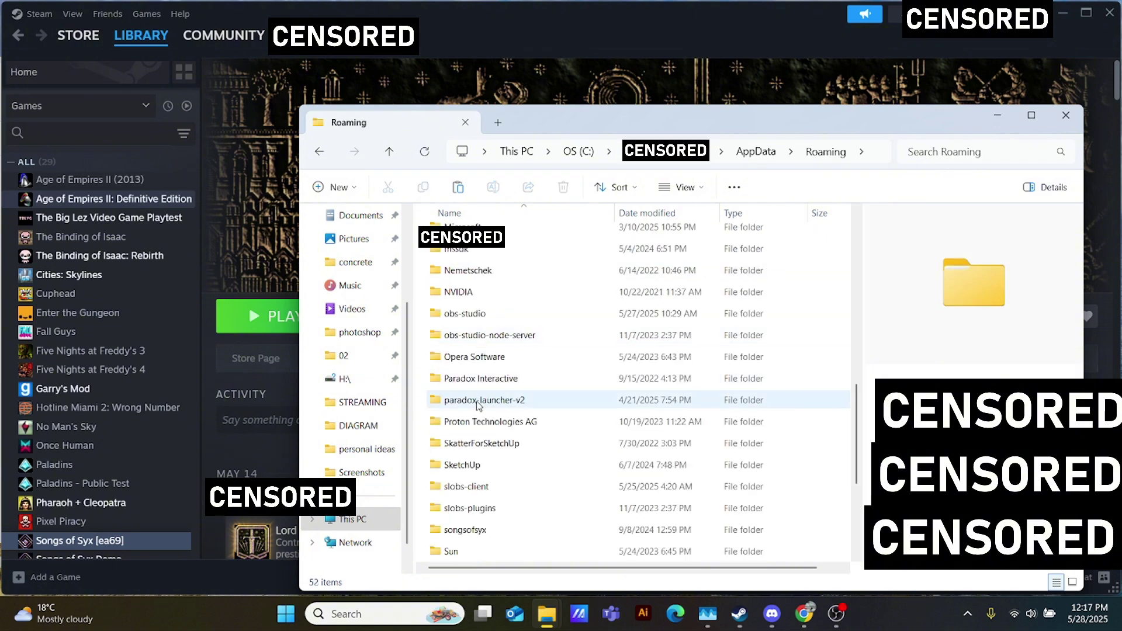
pyautogui.doubleClick(475, 531)
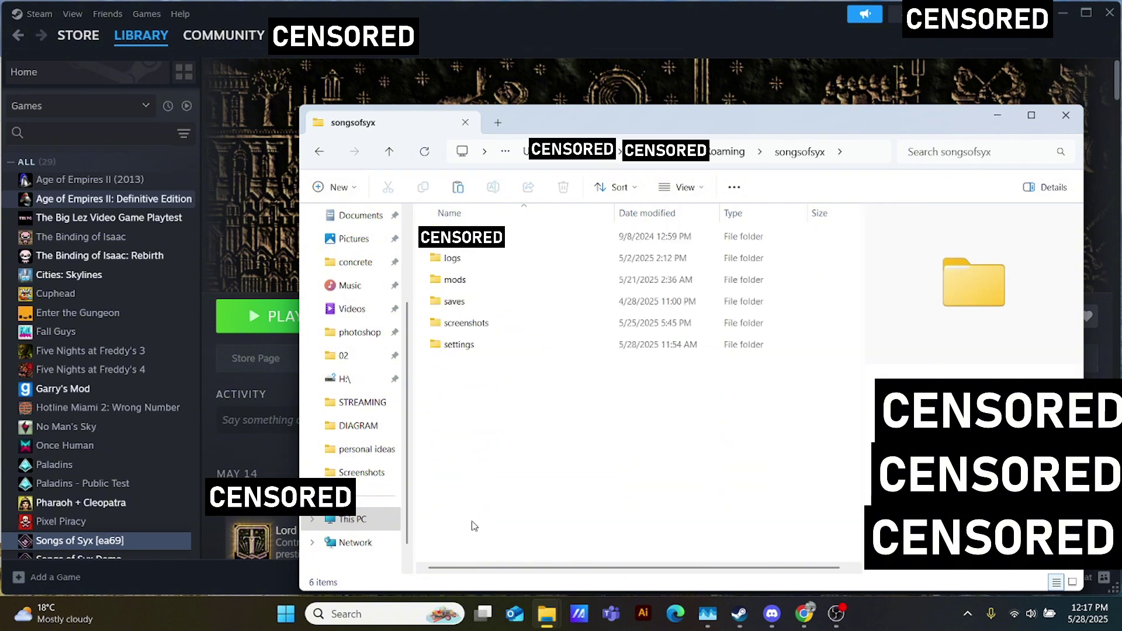
pyautogui.doubleClick(454, 282)
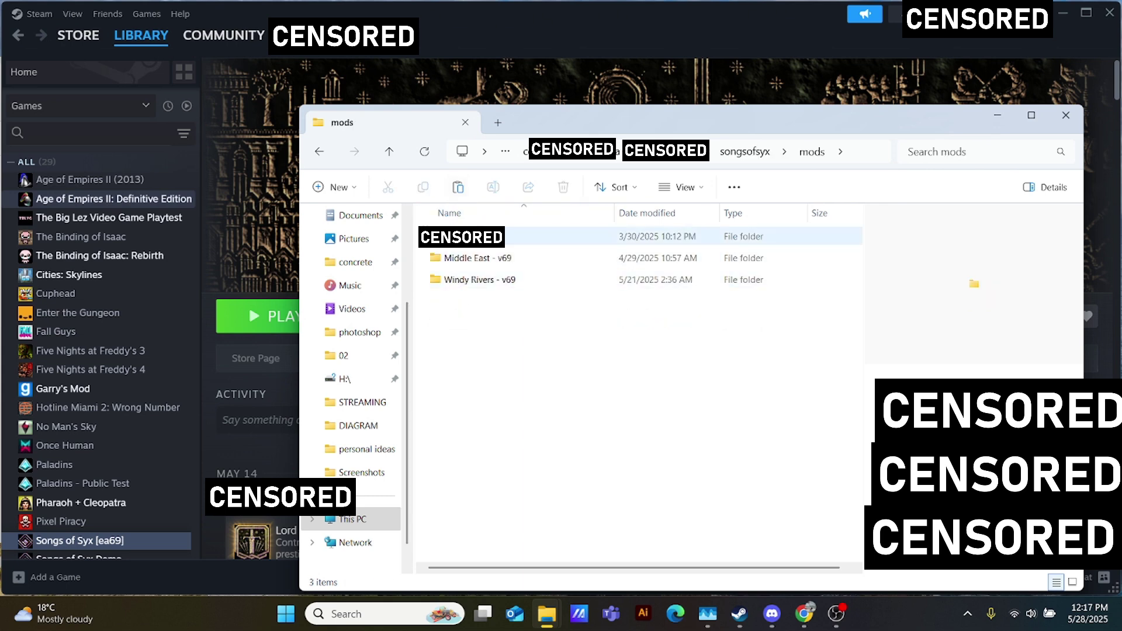
pyautogui.doubleClick(456, 280)
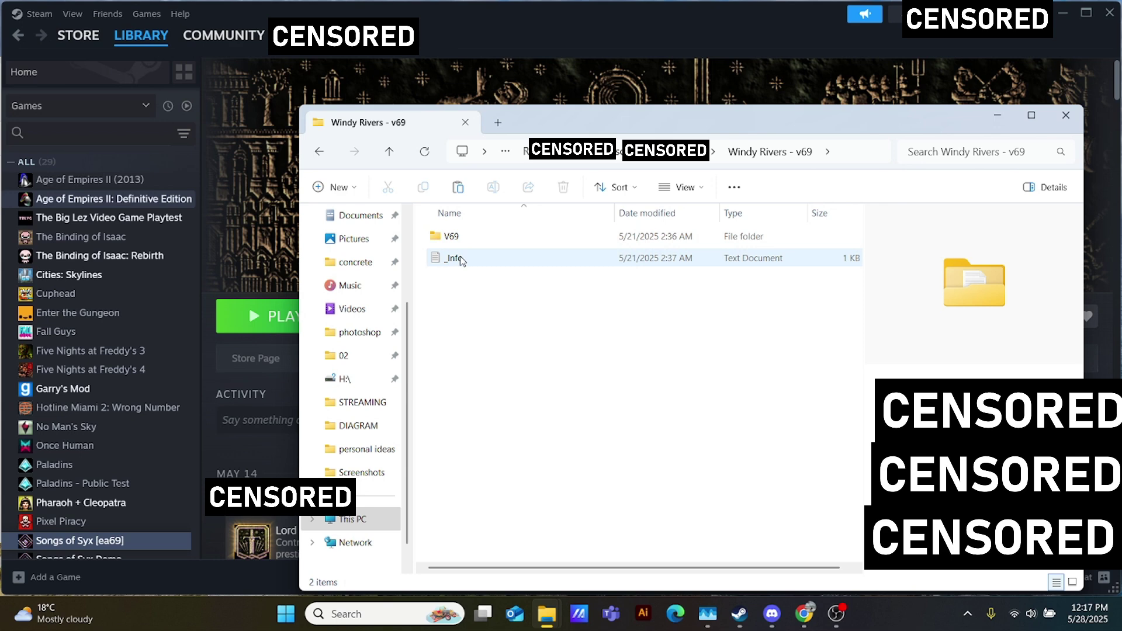
# - Open the mod's _Info text file, review its version, name and description entries, and close it
pyautogui.click(461, 258)
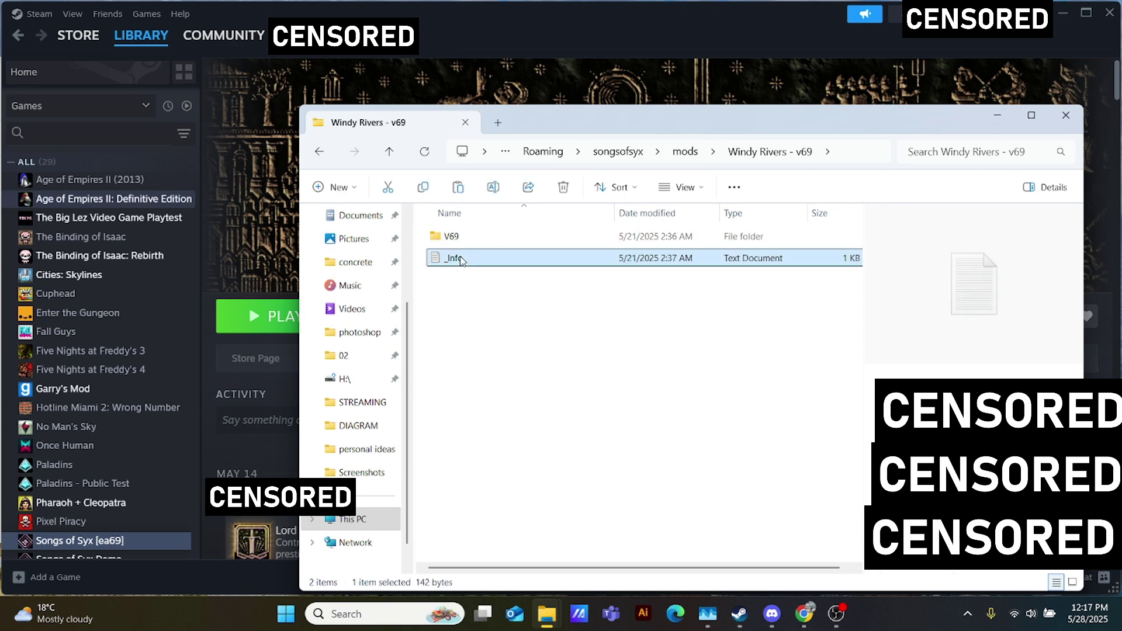
pyautogui.doubleClick(462, 260)
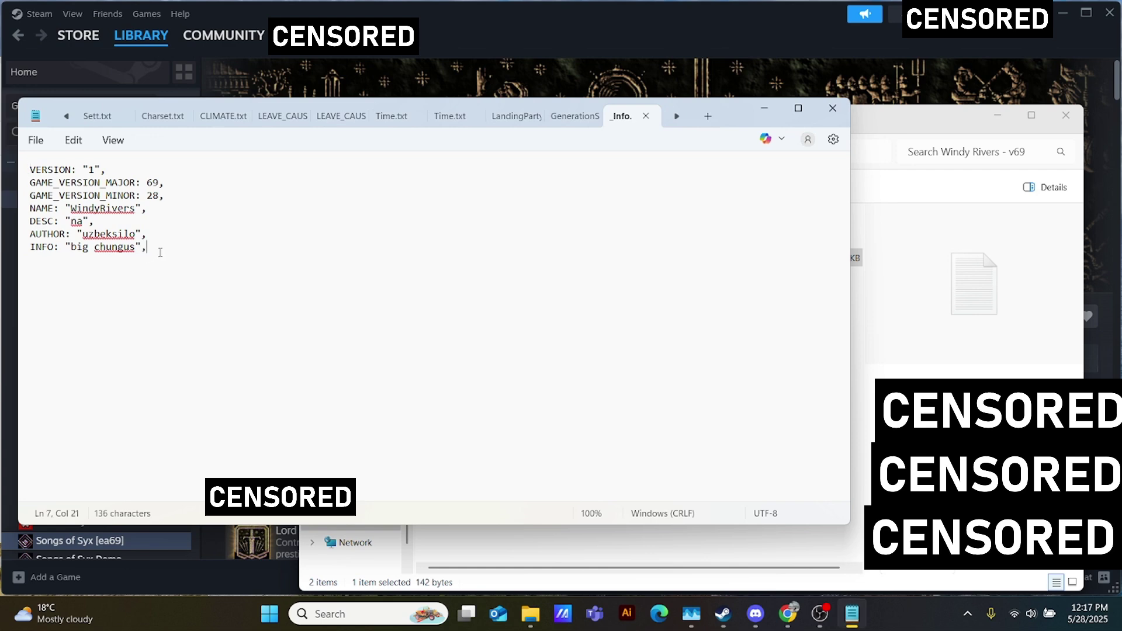
pyautogui.moveTo(160, 252); pyautogui.dragTo(42, 170)
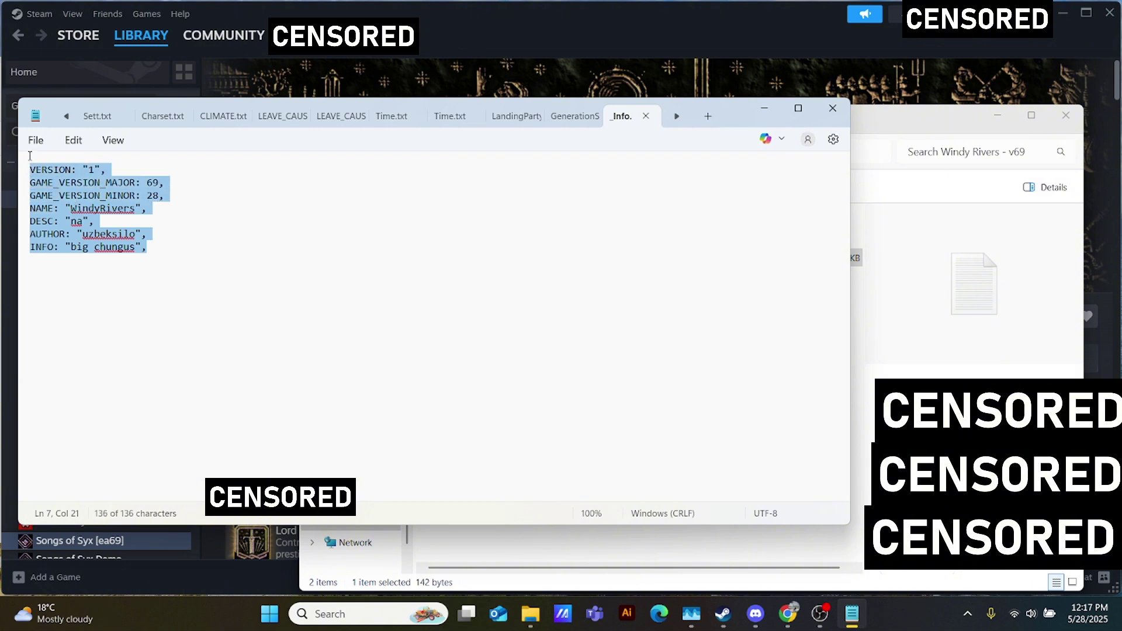
pyautogui.click(30, 156)
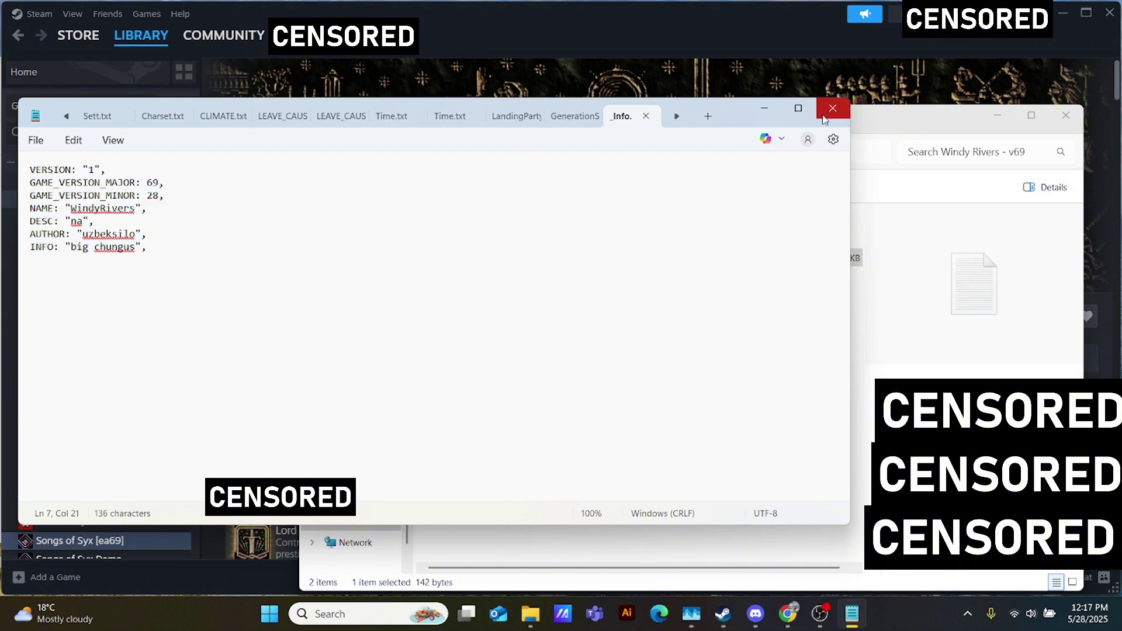
pyautogui.click(832, 108)
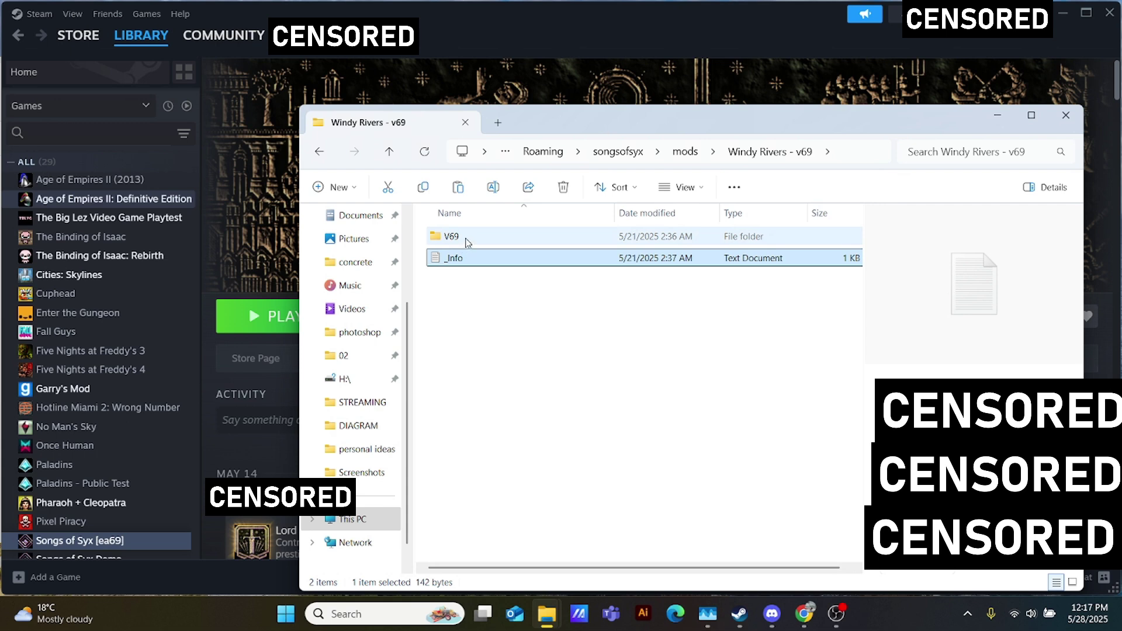
# - Open the saves folder inside the mod's V69 folder and look over its subfolders
pyautogui.doubleClick(467, 240)
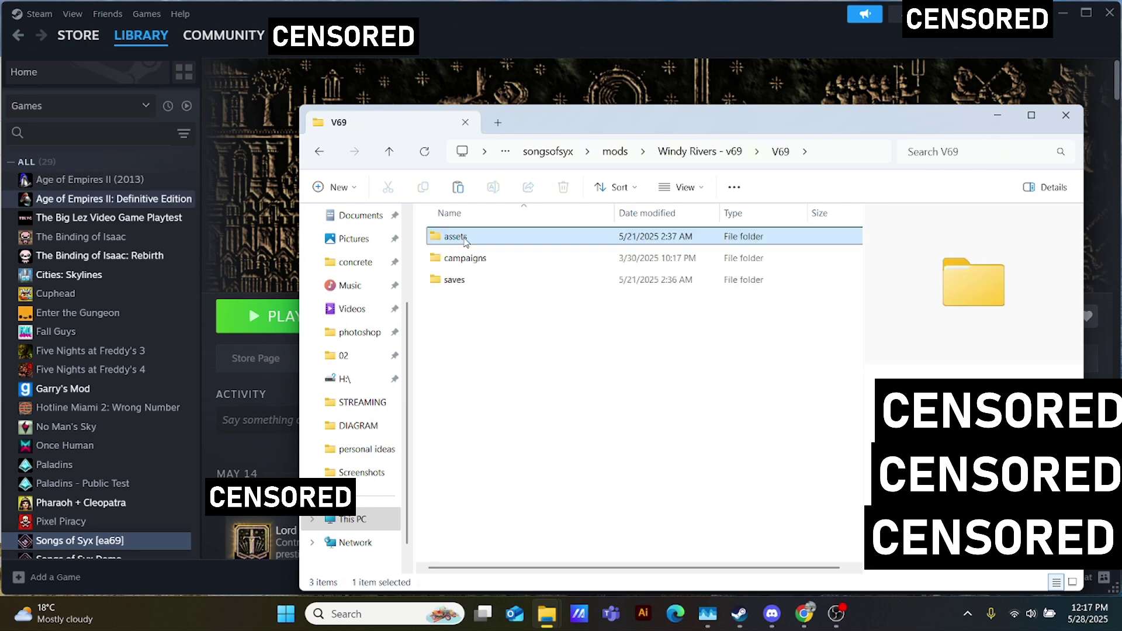
pyautogui.click(471, 285)
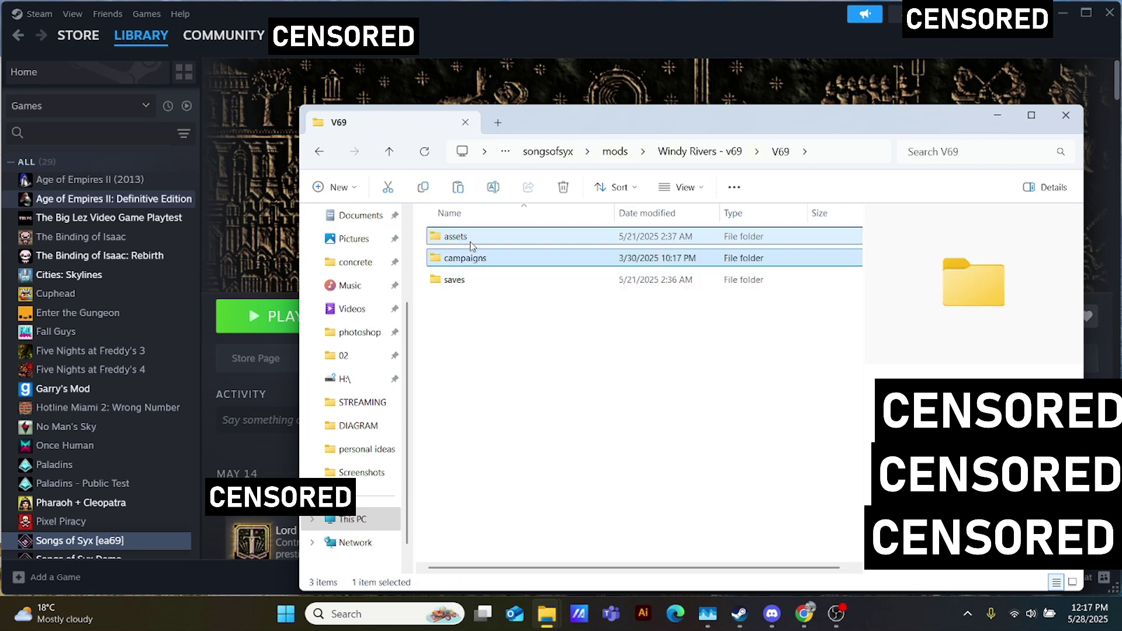
pyautogui.doubleClick(471, 280)
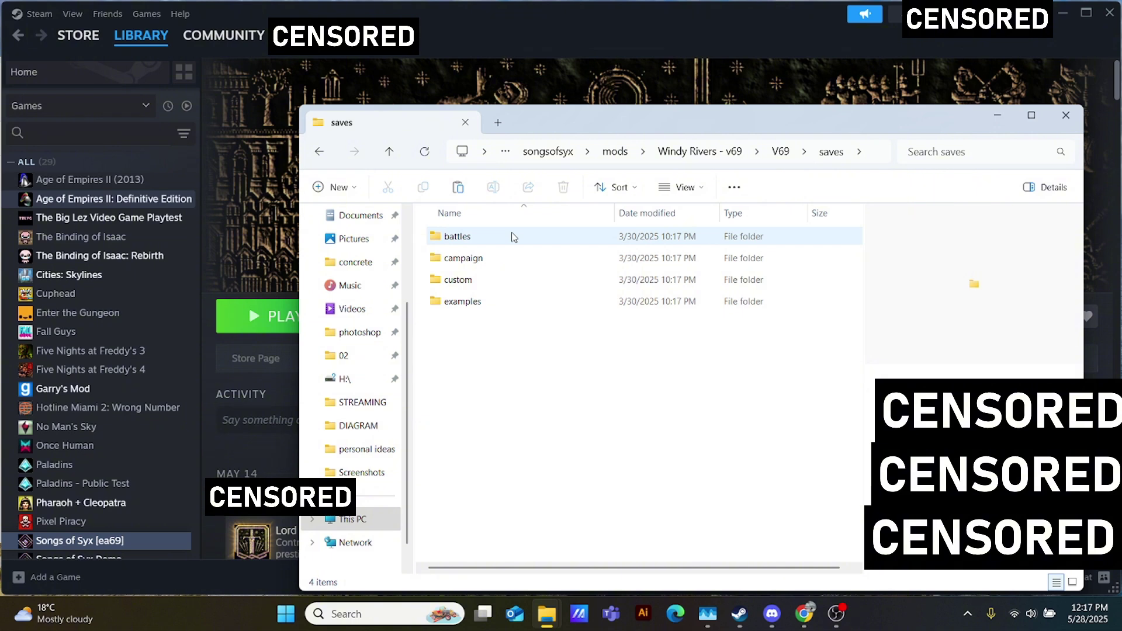
pyautogui.click(512, 237)
pyautogui.click(509, 258)
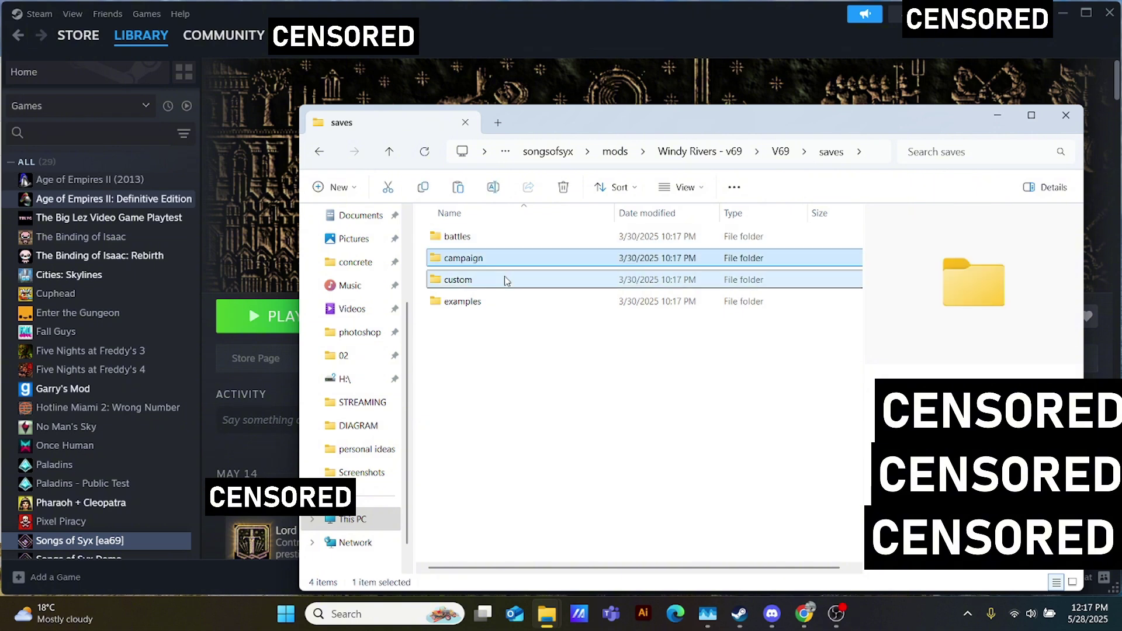
pyautogui.click(508, 279)
pyautogui.click(502, 302)
# - Check the contents of the battles, campaign, custom and examples save folders
pyautogui.doubleClick(526, 237)
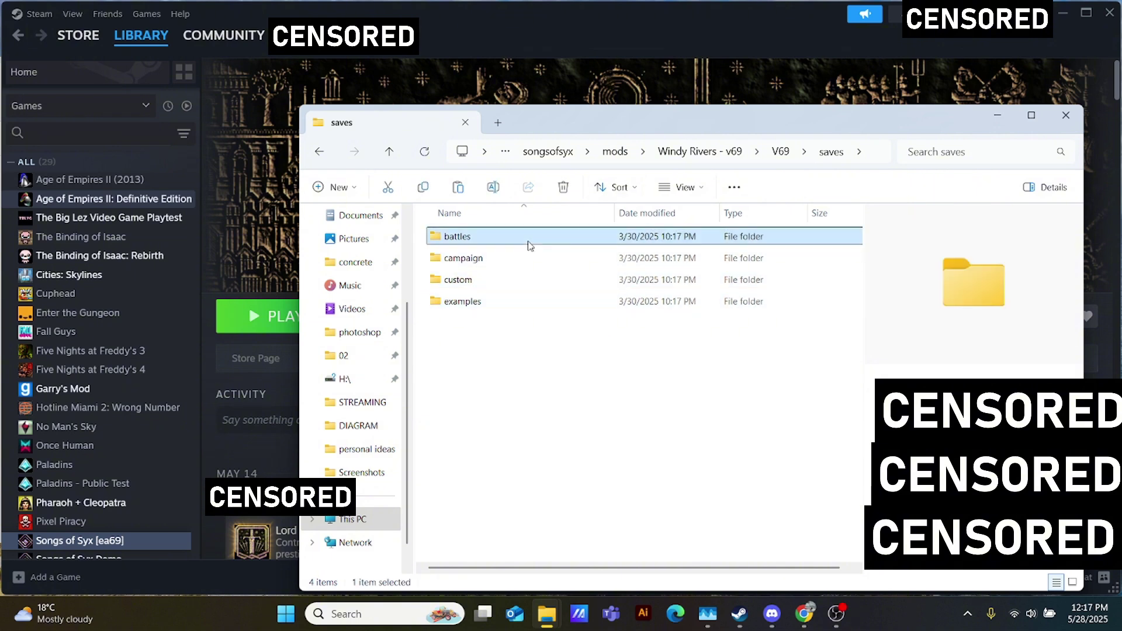
pyautogui.click(757, 153)
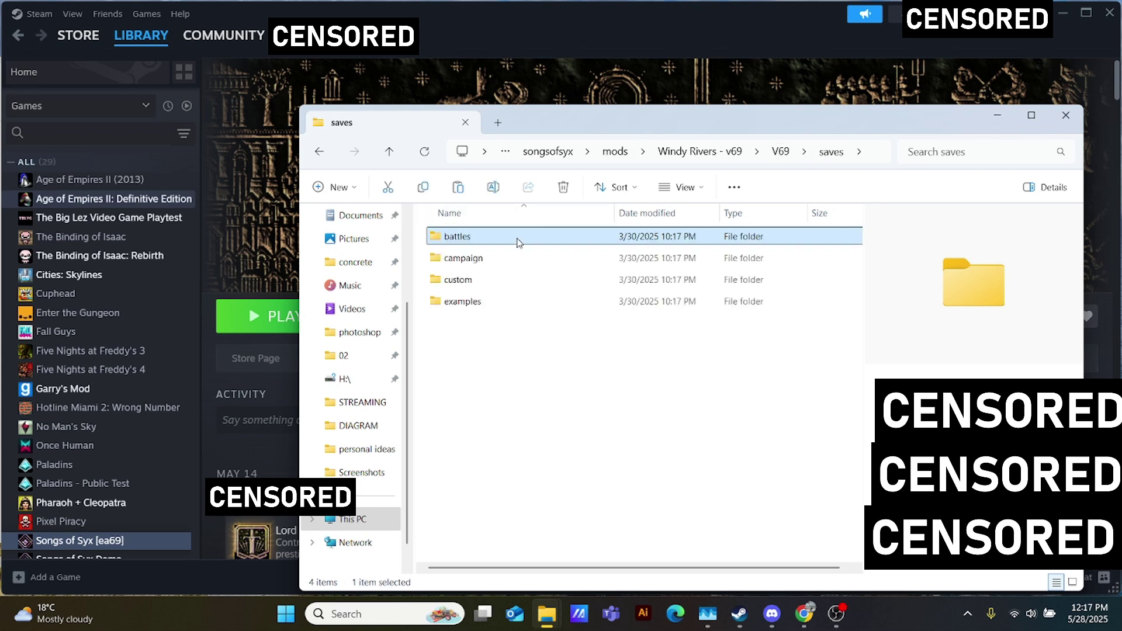
pyautogui.doubleClick(492, 260)
pyautogui.click(751, 151)
pyautogui.doubleClick(514, 275)
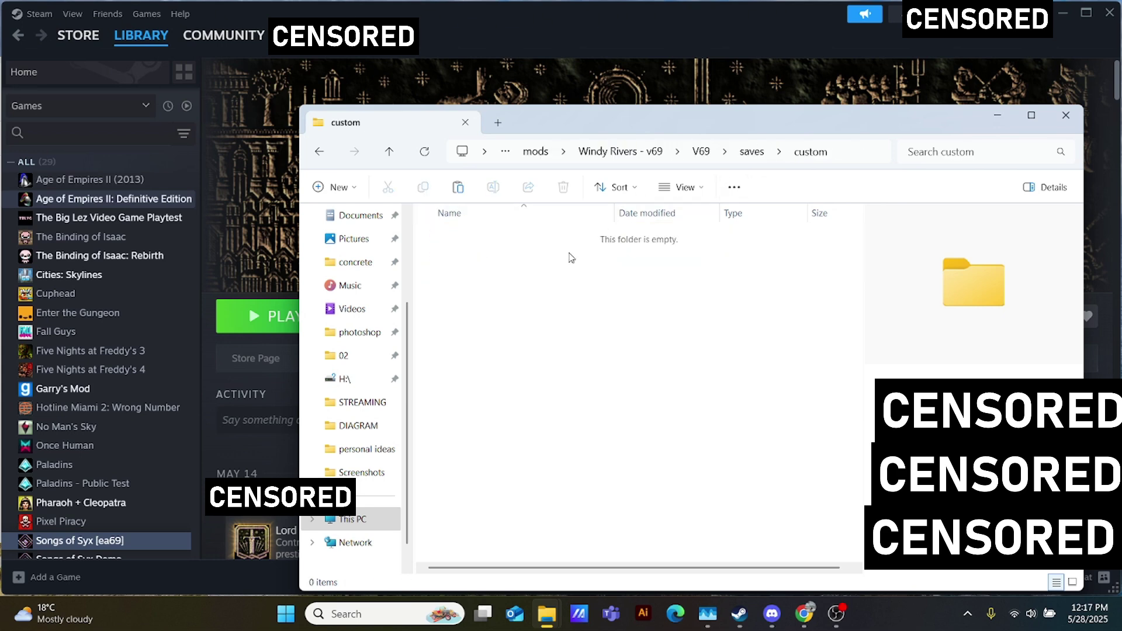
pyautogui.click(754, 152)
pyautogui.doubleClick(514, 301)
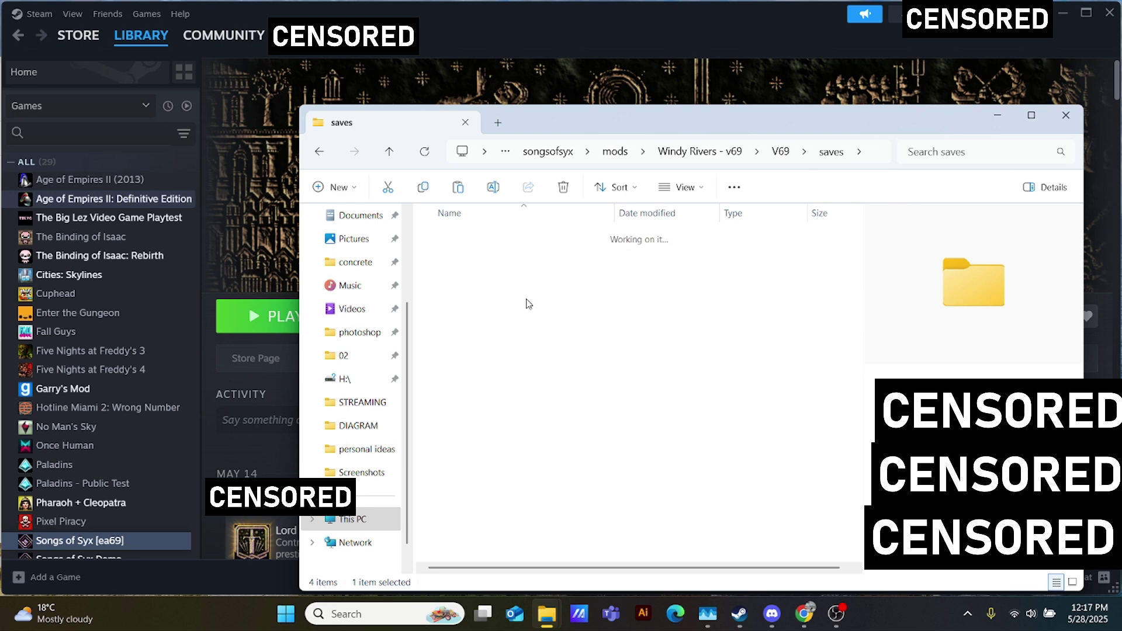
# - Open the generation settings text file in the mod's assets, init, config folder under V69
pyautogui.click(700, 152)
pyautogui.doubleClick(486, 244)
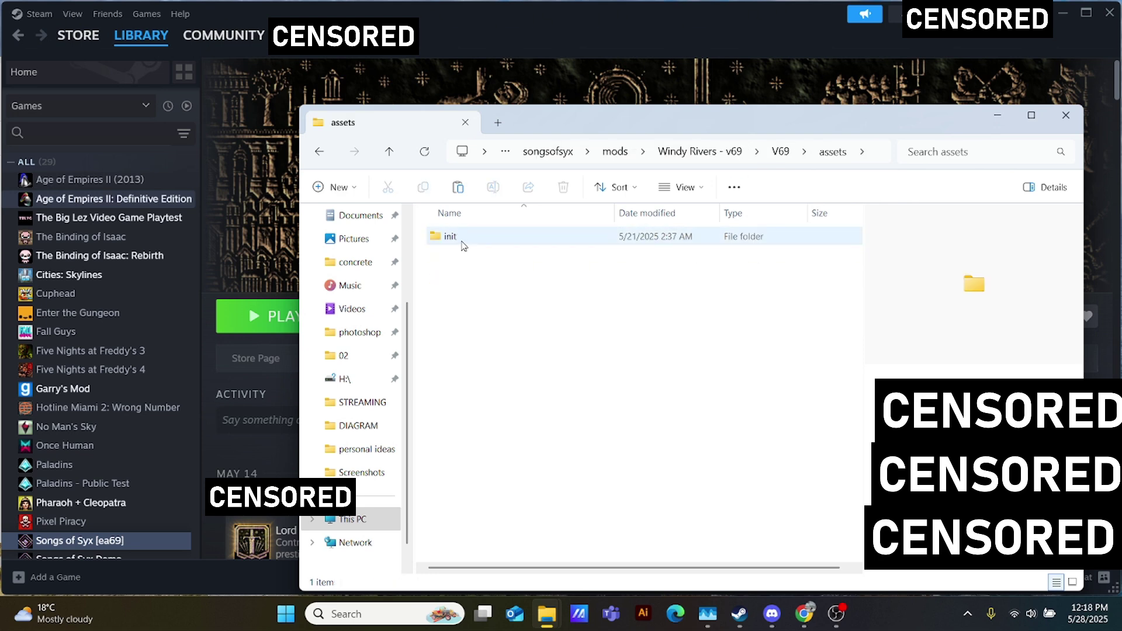
pyautogui.click(463, 244)
pyautogui.doubleClick(452, 239)
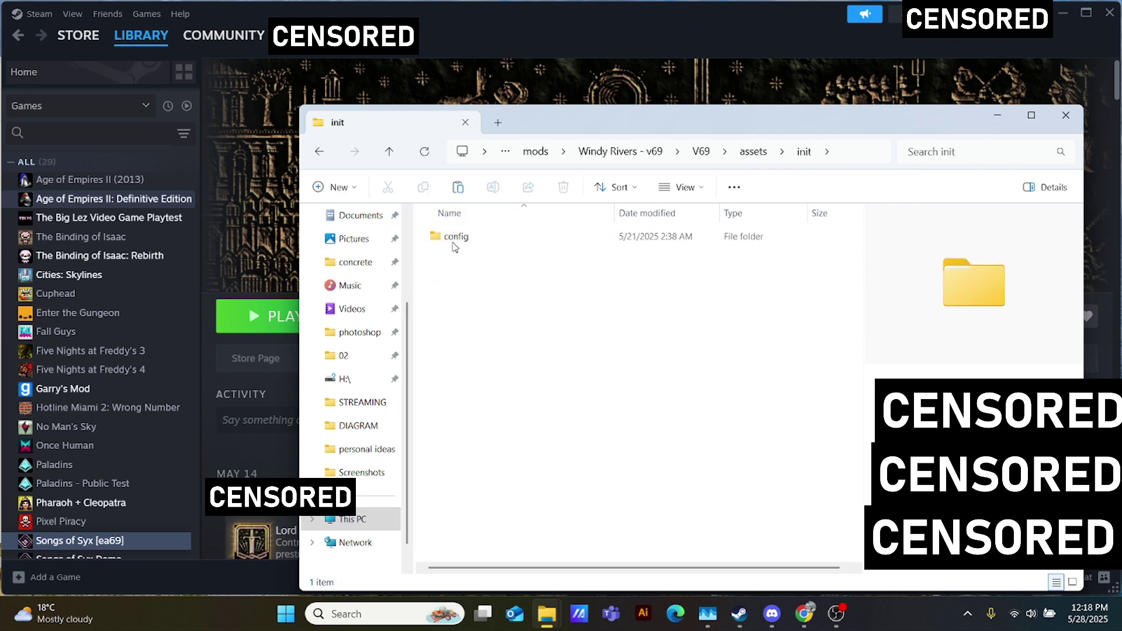
pyautogui.doubleClick(455, 240)
pyautogui.click(467, 239)
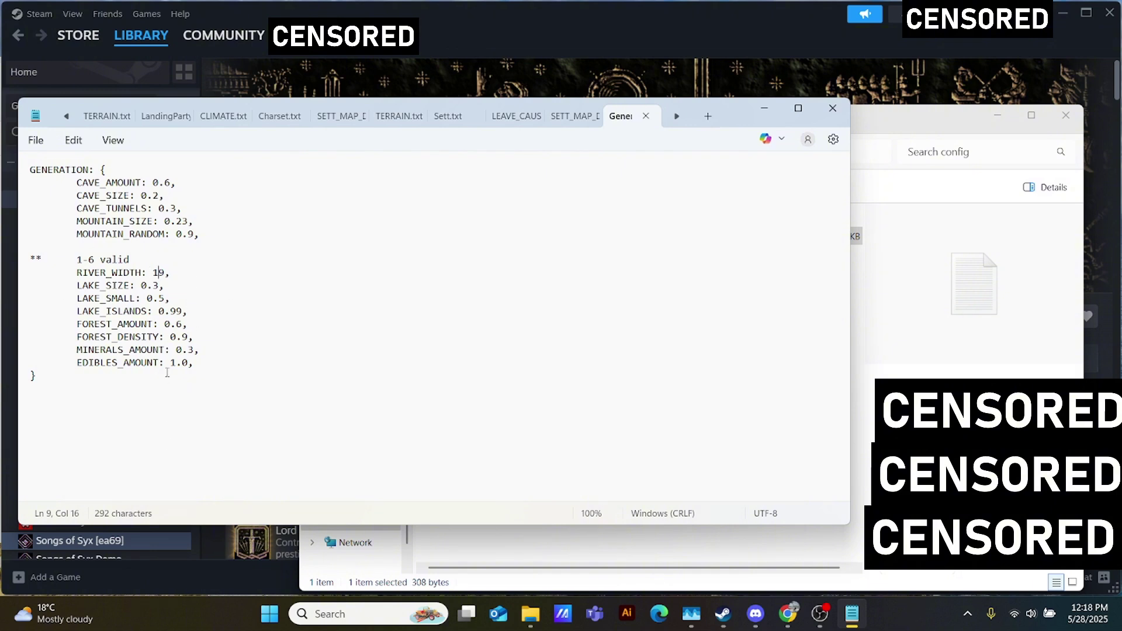
# - Set EDIBLES_AMOUNT to 1.2, and change MINERALS_AMOUNT to 0.4 and back to 0.3
pyautogui.moveTo(189, 363); pyautogui.dragTo(184, 363)
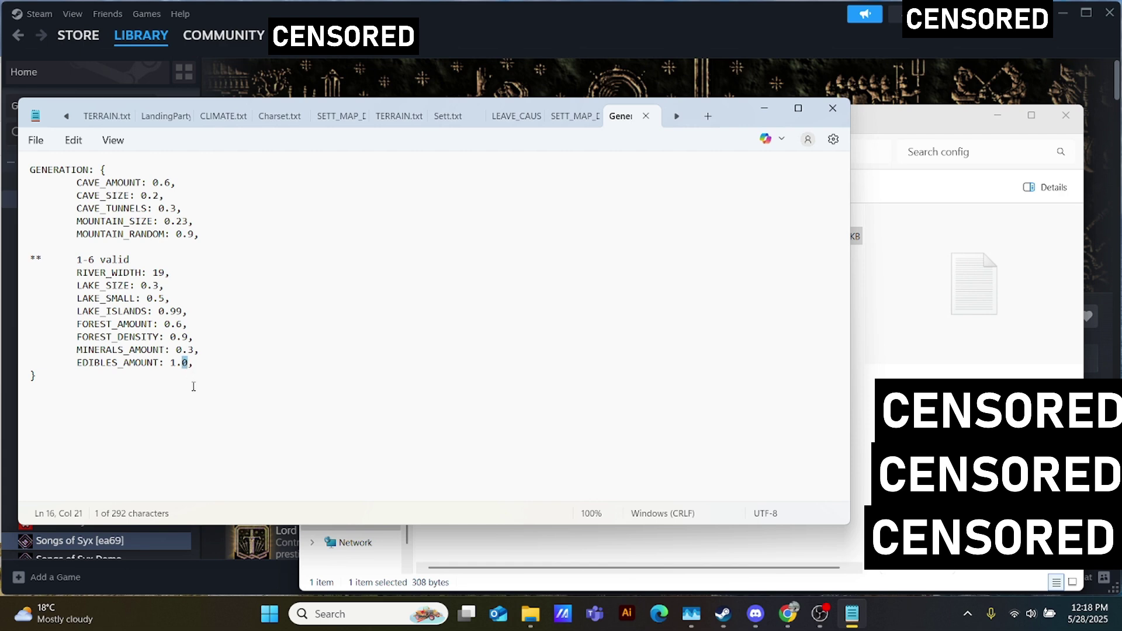
pyautogui.write('2')
pyautogui.press('Up')
pyautogui.hotkey('shift', 'Left')
pyautogui.write('4')
pyautogui.hotkey('shift', 'Left')
pyautogui.write('3')
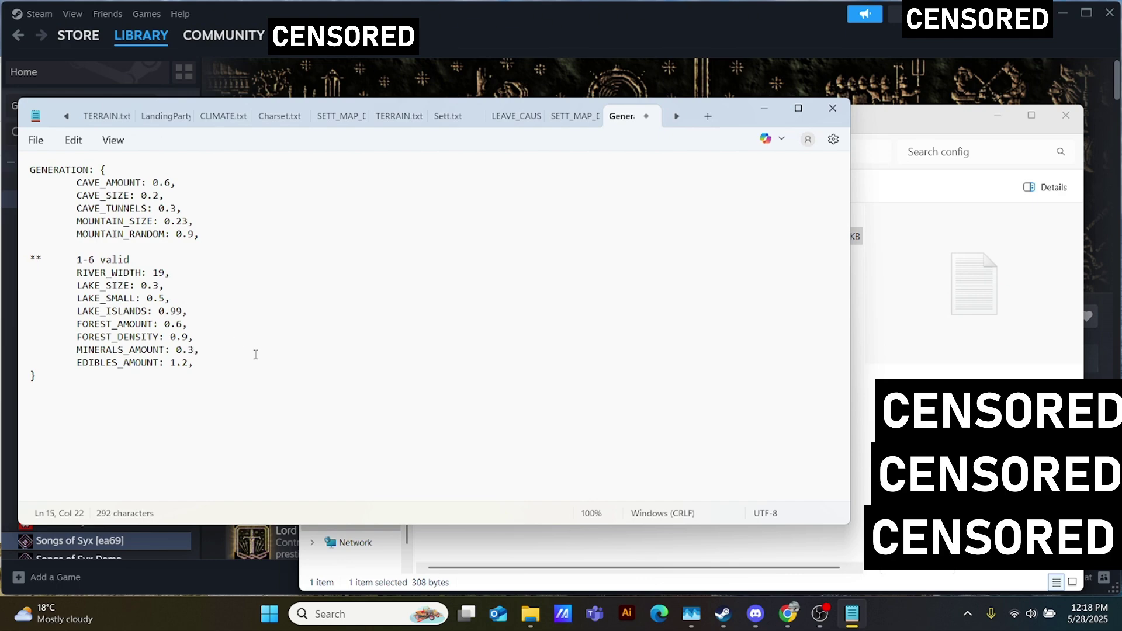